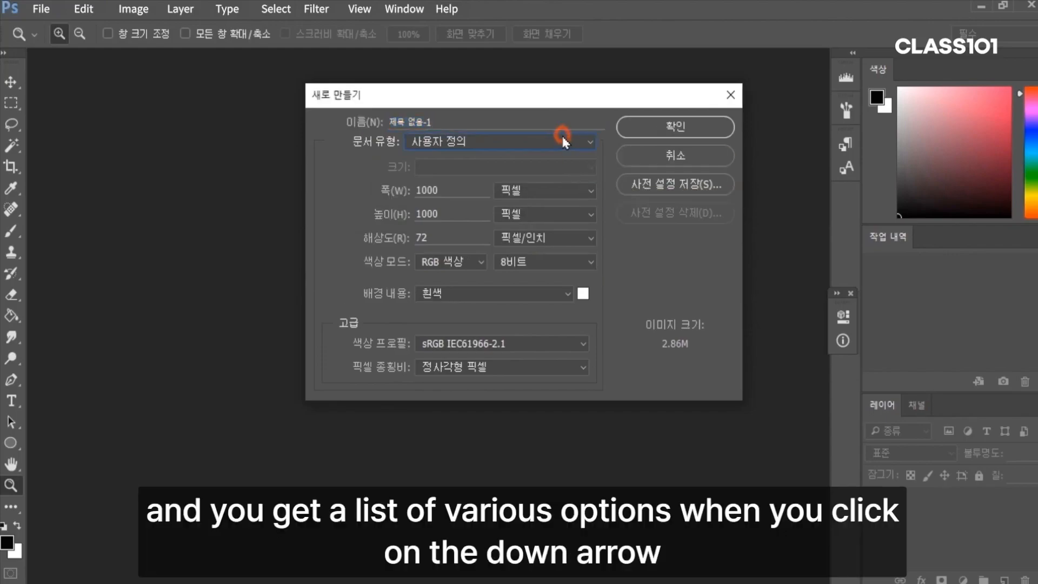
Step: Set the document type to A4 international paper and look through the available paper sizes
{"action": "left_click", "coordinate": [564, 142]}
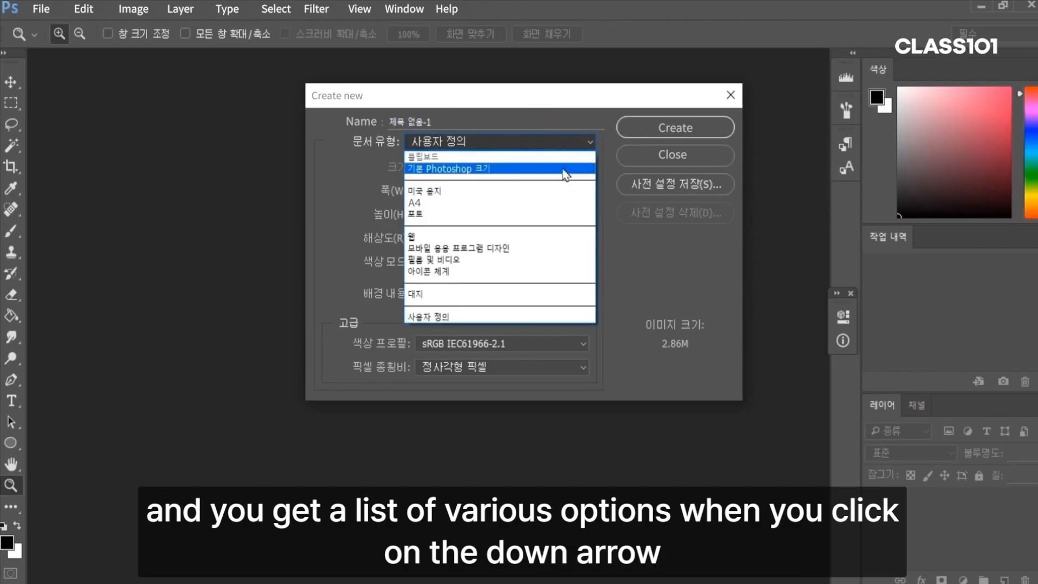
{"action": "left_click", "coordinate": [562, 202]}
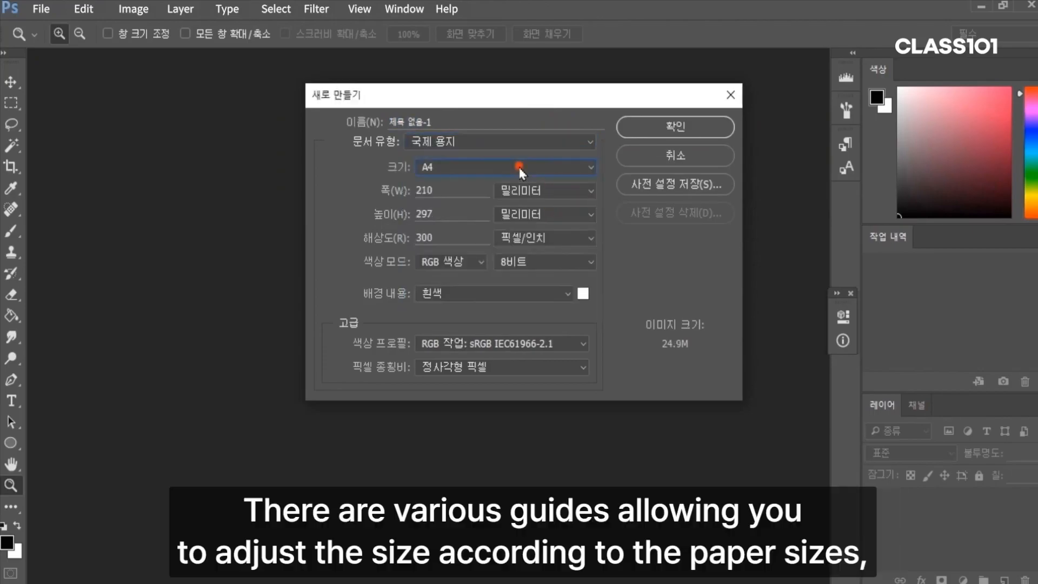
{"action": "left_click", "coordinate": [517, 165]}
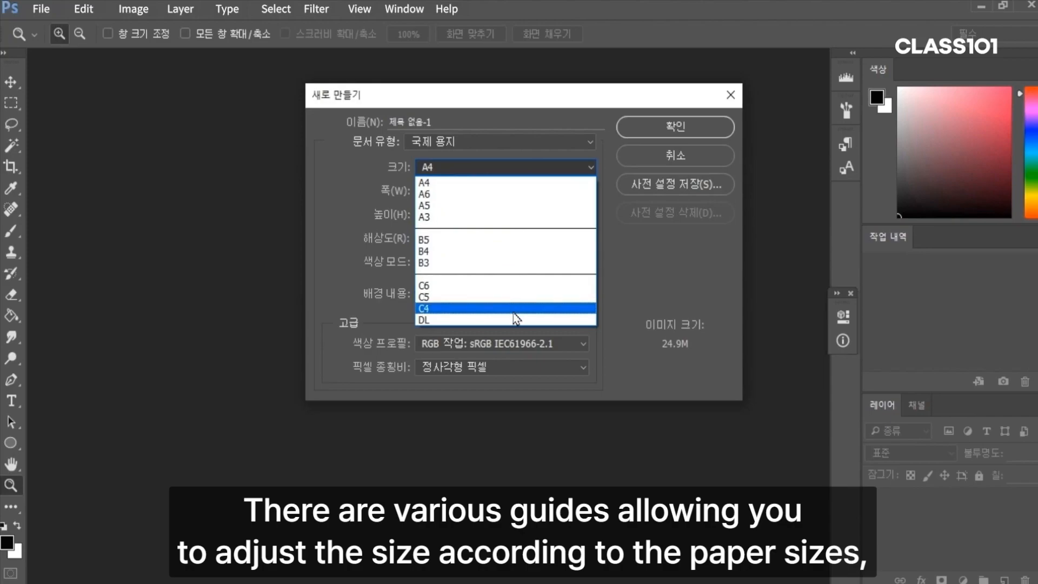
{"action": "left_click", "coordinate": [499, 143]}
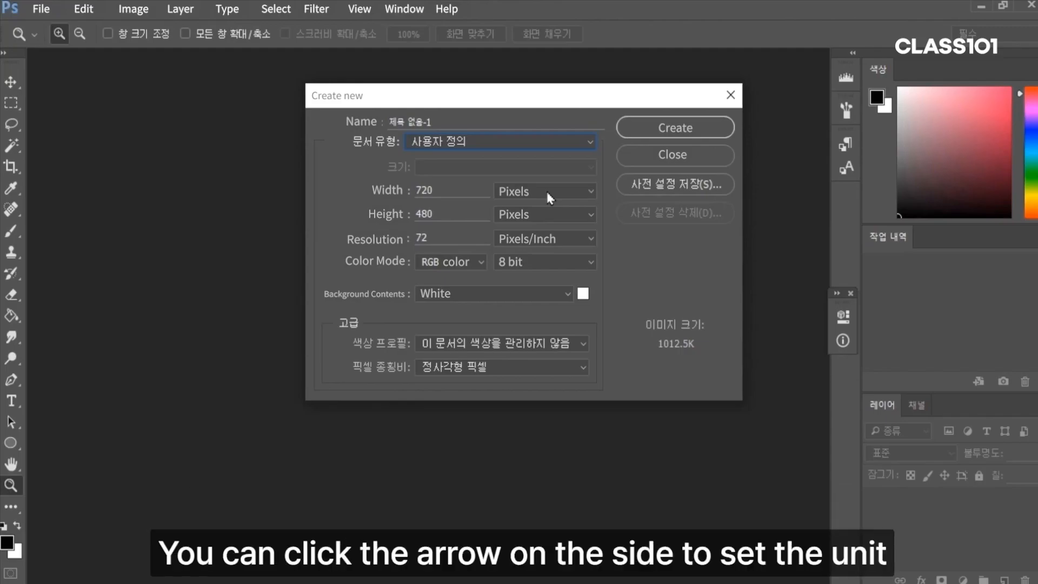
Step: Switch the width unit to millimeters and back to pixels, and look at the resolution unit options
{"action": "left_click", "coordinate": [548, 191]}
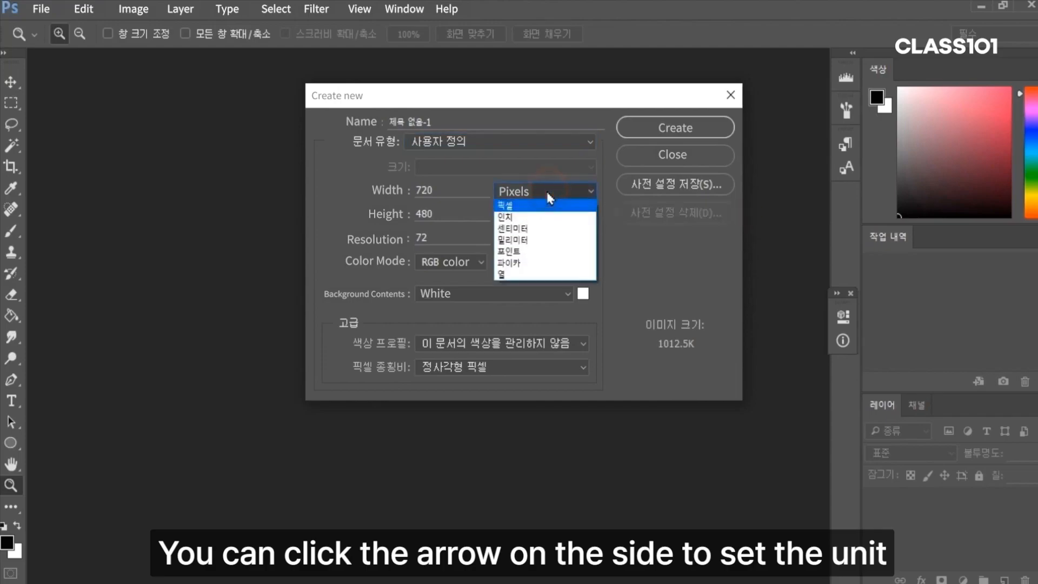
{"action": "left_click", "coordinate": [549, 241]}
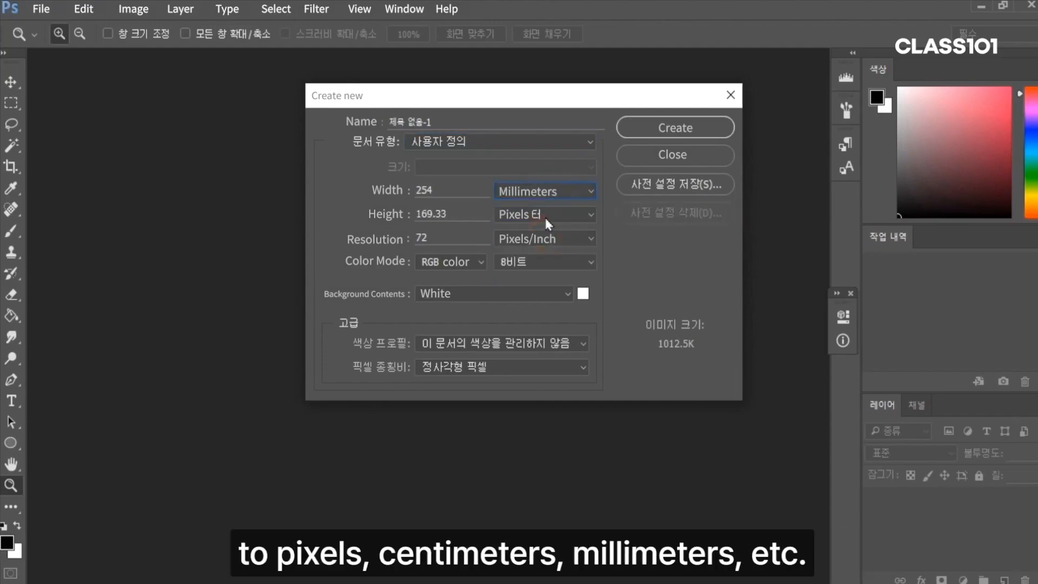
{"action": "left_click", "coordinate": [542, 183]}
{"action": "left_click", "coordinate": [539, 205]}
{"action": "left_click", "coordinate": [538, 244]}
{"action": "left_click", "coordinate": [539, 246]}
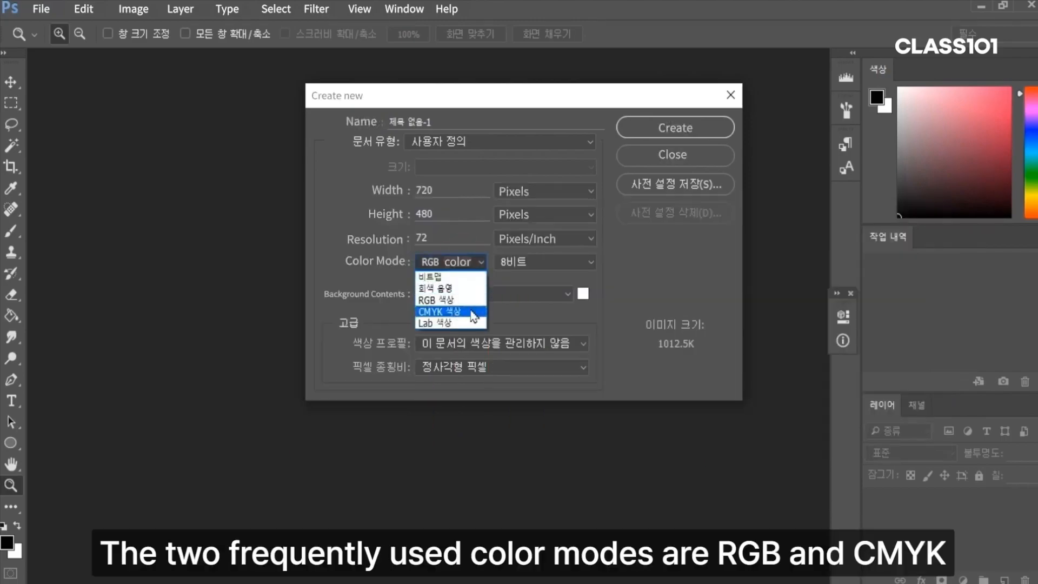
Step: Switch the new document's color mode to CMYK and back to RGB, and view the other color modes
{"action": "left_click", "coordinate": [472, 312]}
{"action": "left_click", "coordinate": [479, 262]}
{"action": "left_click", "coordinate": [478, 300]}
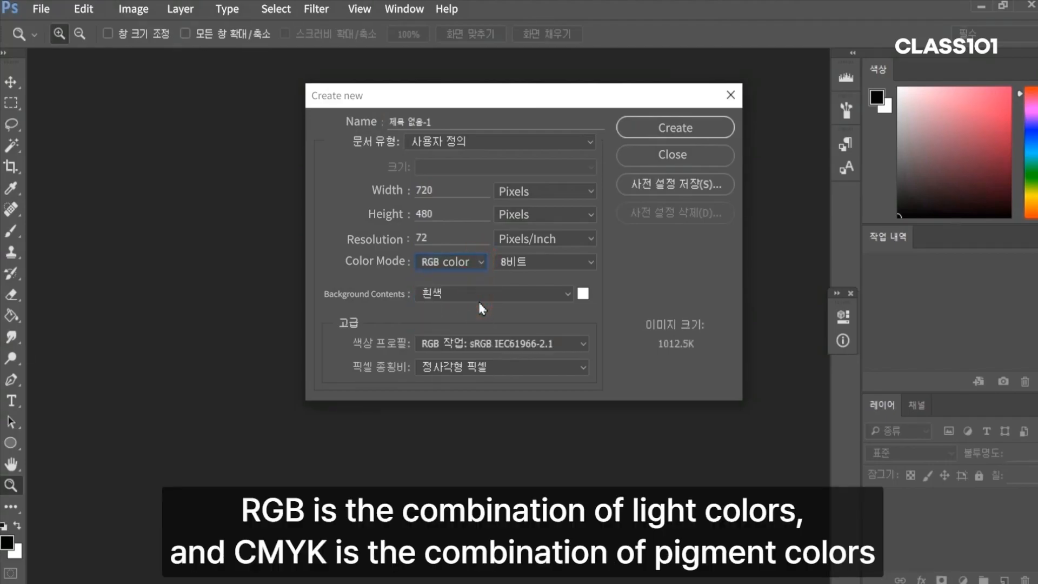
{"action": "left_click", "coordinate": [469, 265]}
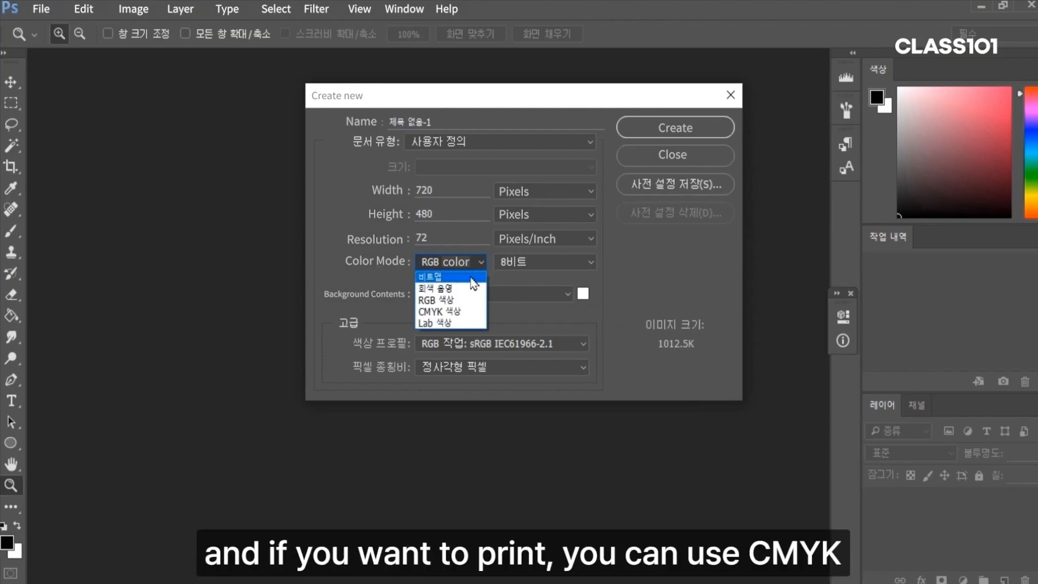
{"action": "left_click", "coordinate": [472, 278]}
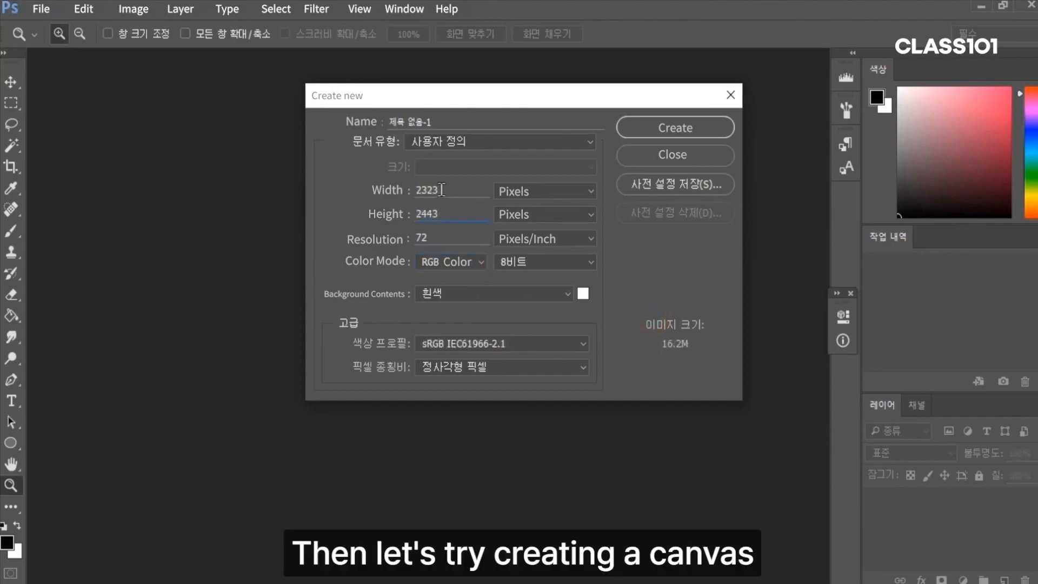
Step: Set the width and height to 1000 pixels each and create the new document
{"action": "double_click", "coordinate": [441, 189]}
{"action": "type", "text": "1000"}
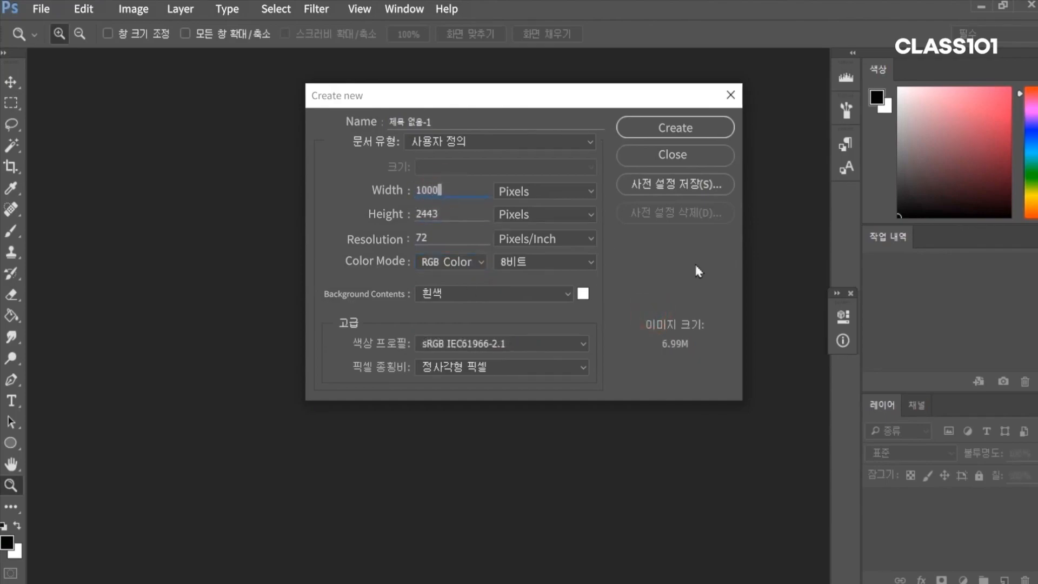
{"action": "double_click", "coordinate": [439, 212]}
{"action": "type", "text": "1"}
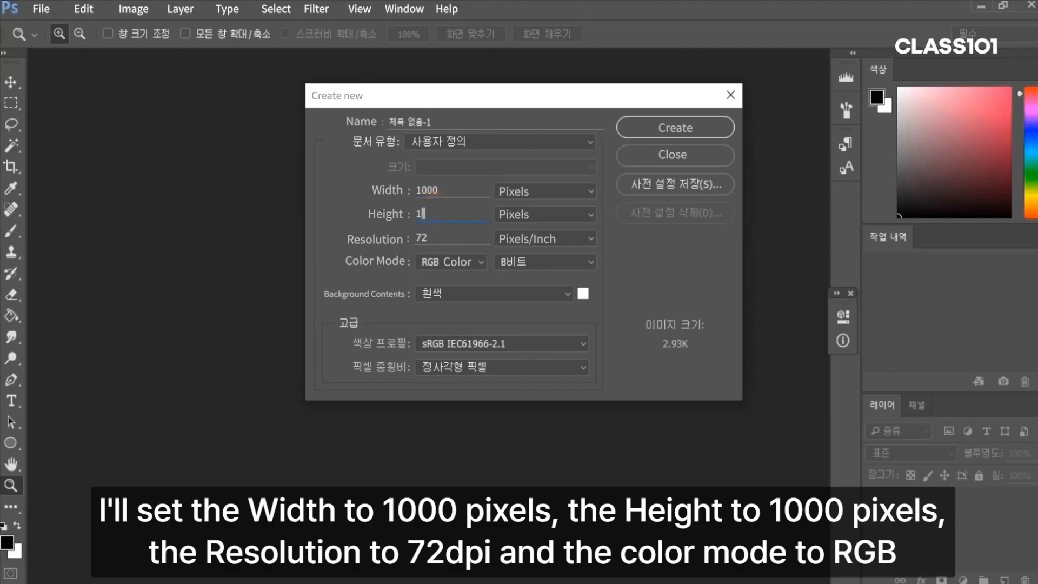
{"action": "type", "text": "000"}
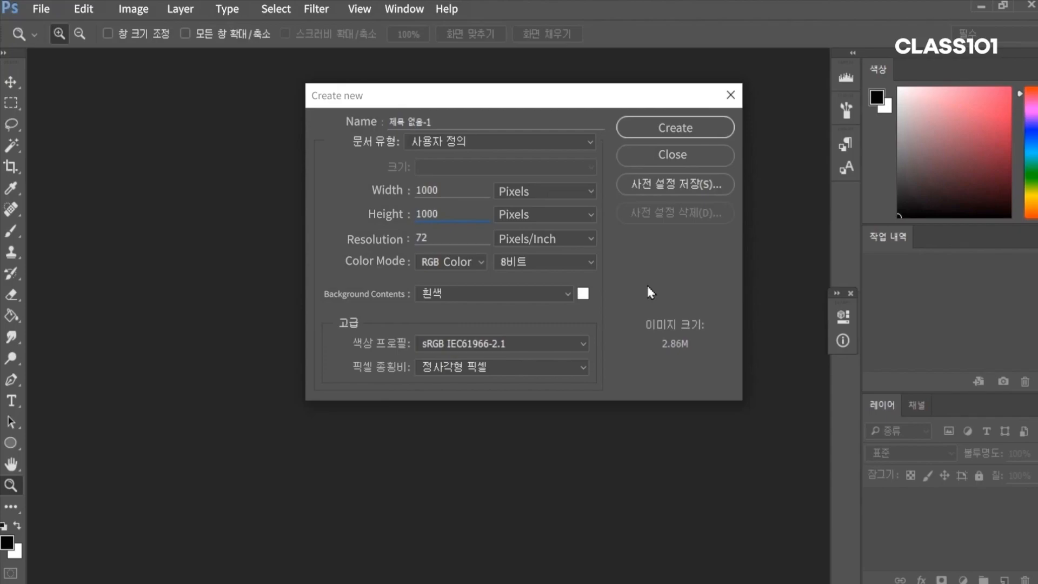
{"action": "left_click", "coordinate": [691, 135]}
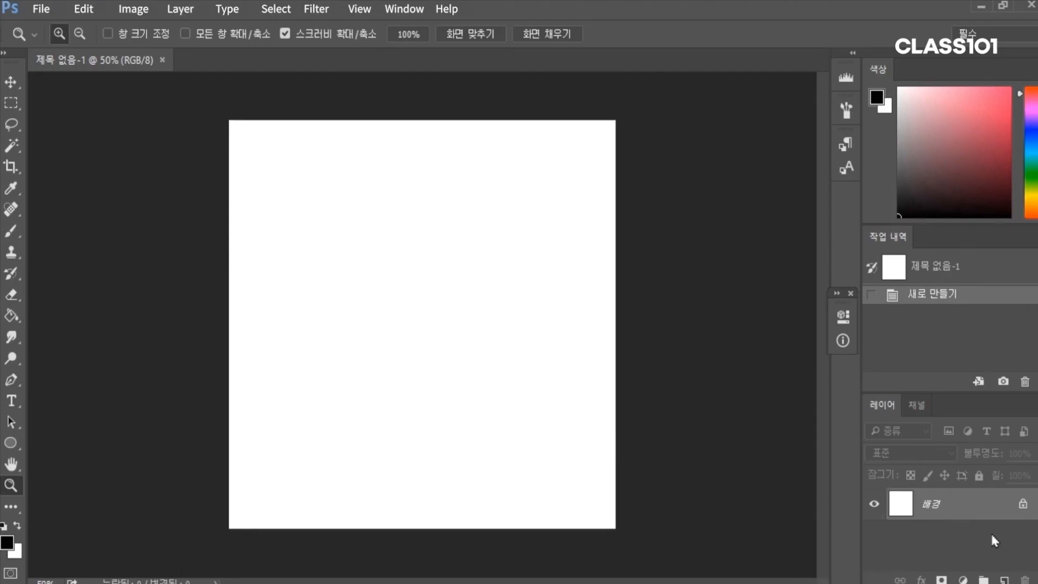
Step: Try to move the locked background layer with the Move tool
{"action": "left_click", "coordinate": [11, 81]}
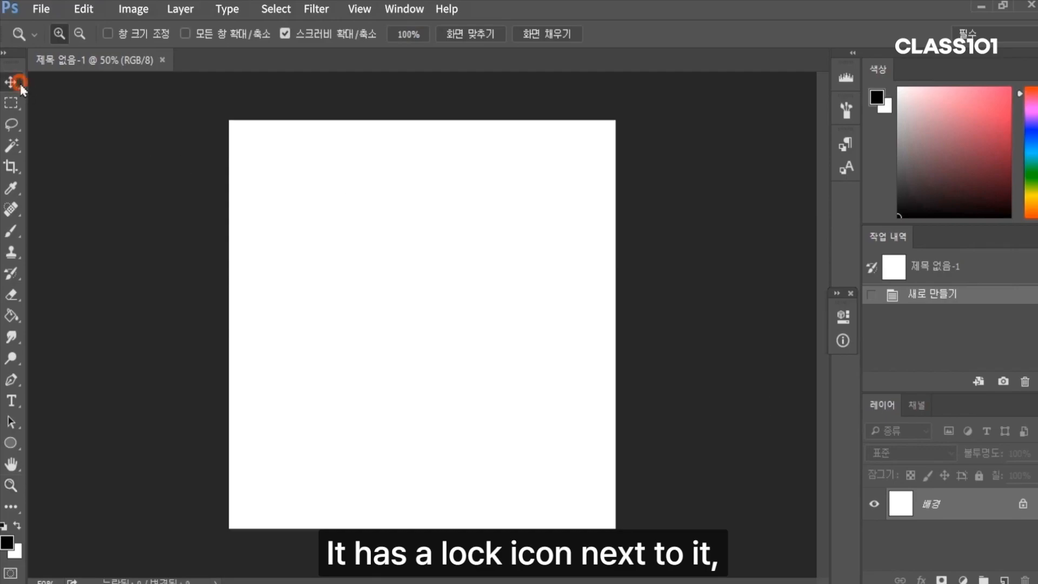
{"action": "left_click_drag", "start_coordinate": [390, 254], "coordinate": [523, 290]}
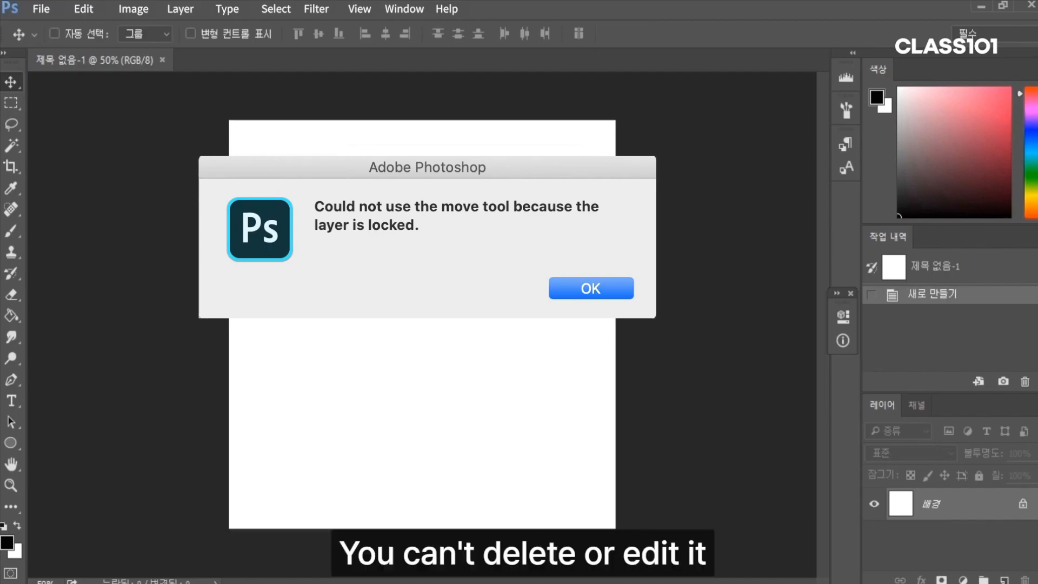
{"action": "key", "text": "Return"}
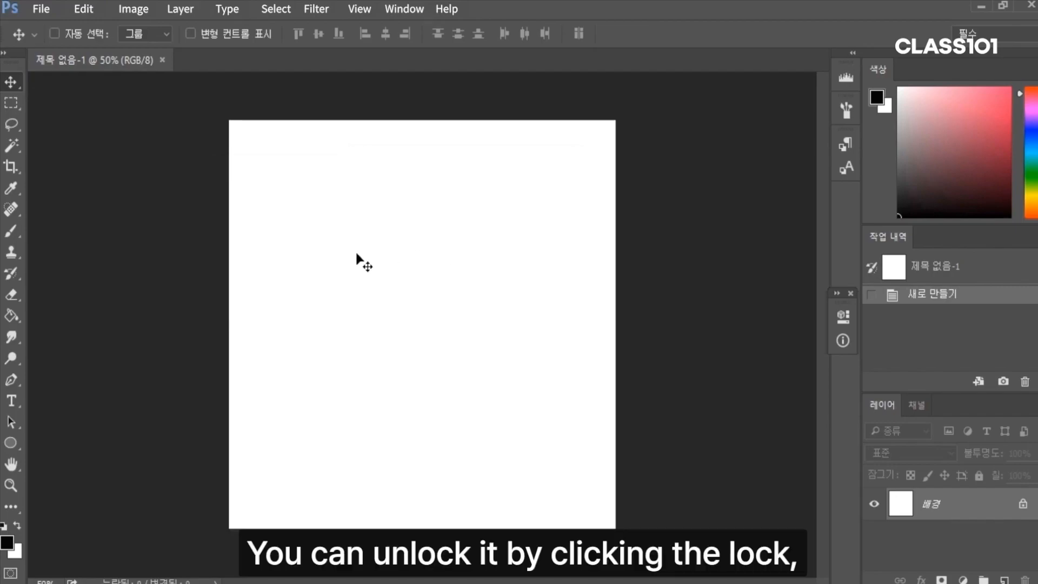
Step: Unlock the background to turn it into a regular layer and apply a full lock to that layer
{"action": "left_click", "coordinate": [1022, 506]}
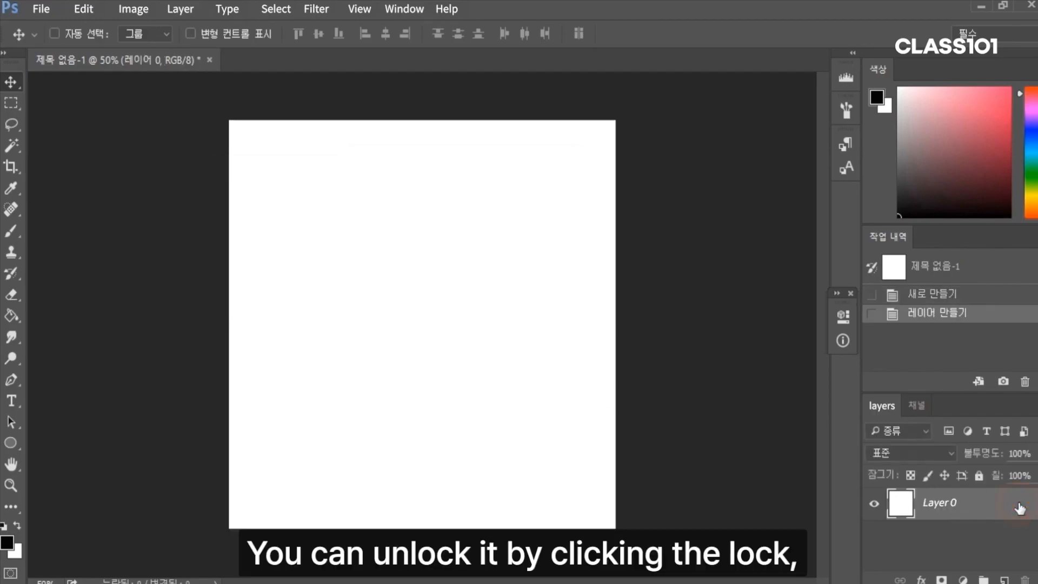
{"action": "left_click", "coordinate": [979, 476]}
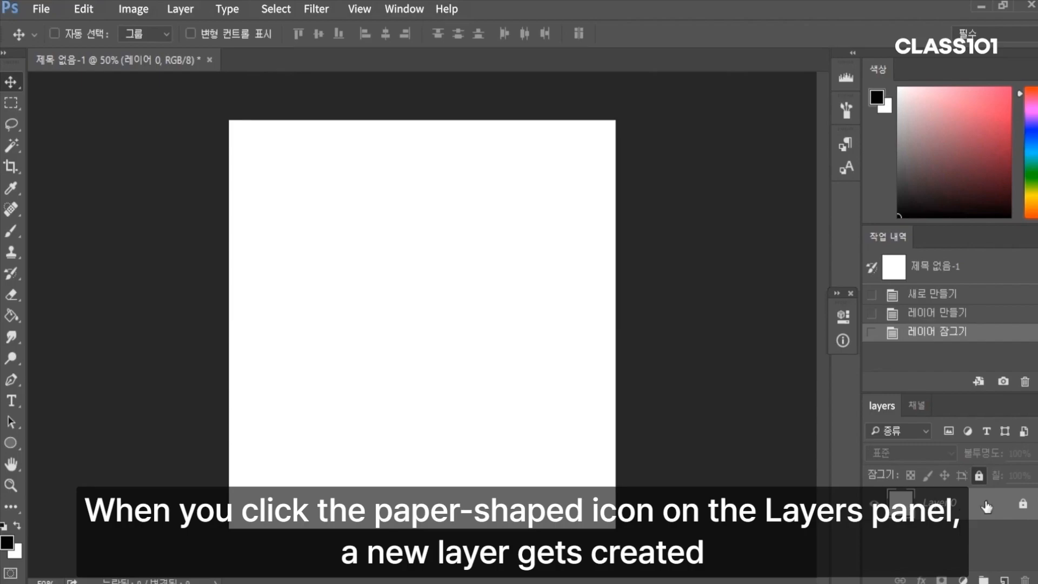
Step: Add four empty layers above the locked layer and rename the topmost one 001
{"action": "left_click", "coordinate": [1006, 579]}
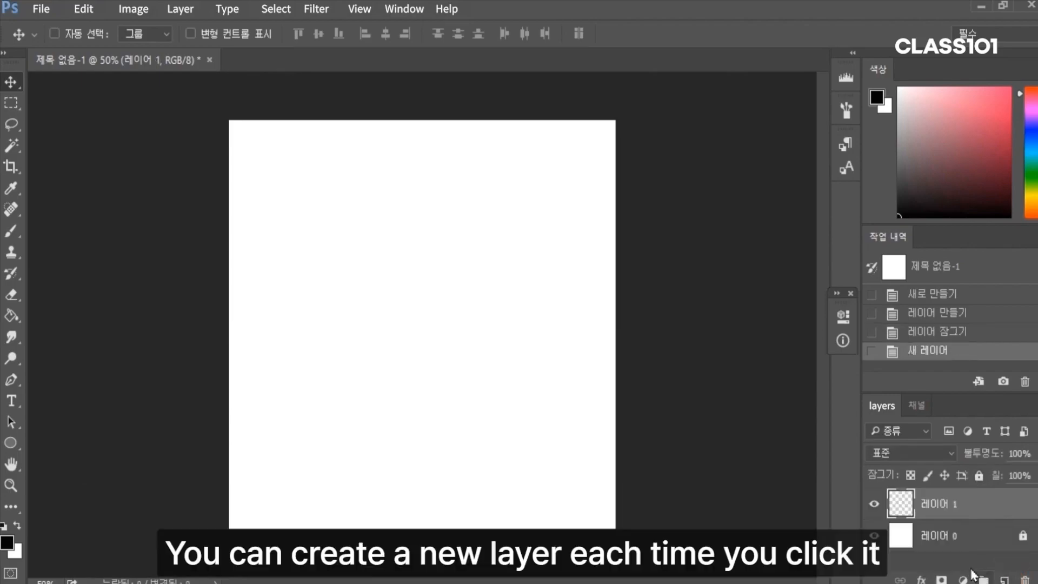
{"action": "left_click", "coordinate": [1006, 579]}
{"action": "left_click", "coordinate": [1005, 580]}
{"action": "left_click", "coordinate": [1005, 579]}
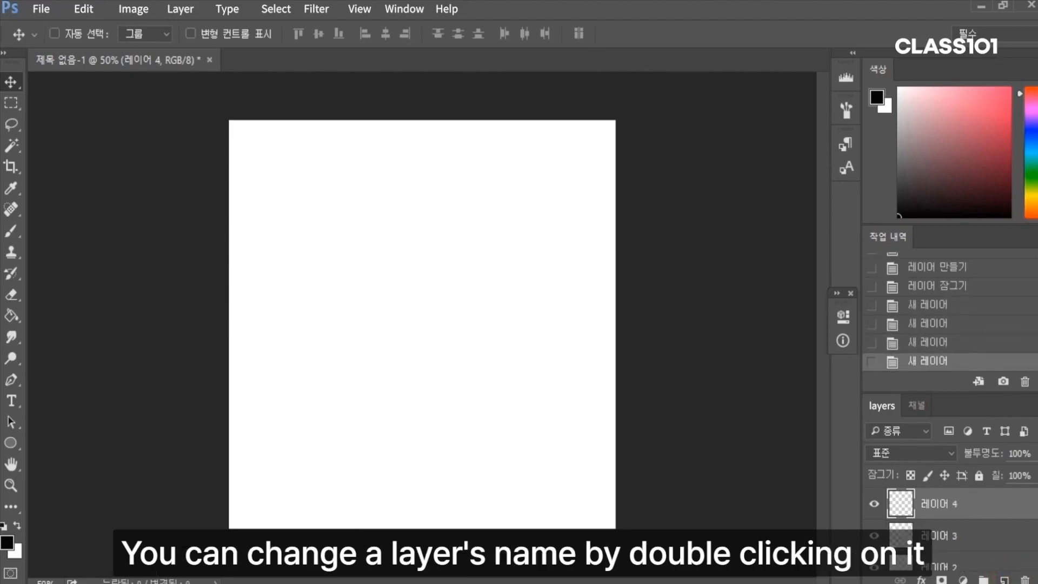
{"action": "double_click", "coordinate": [942, 504]}
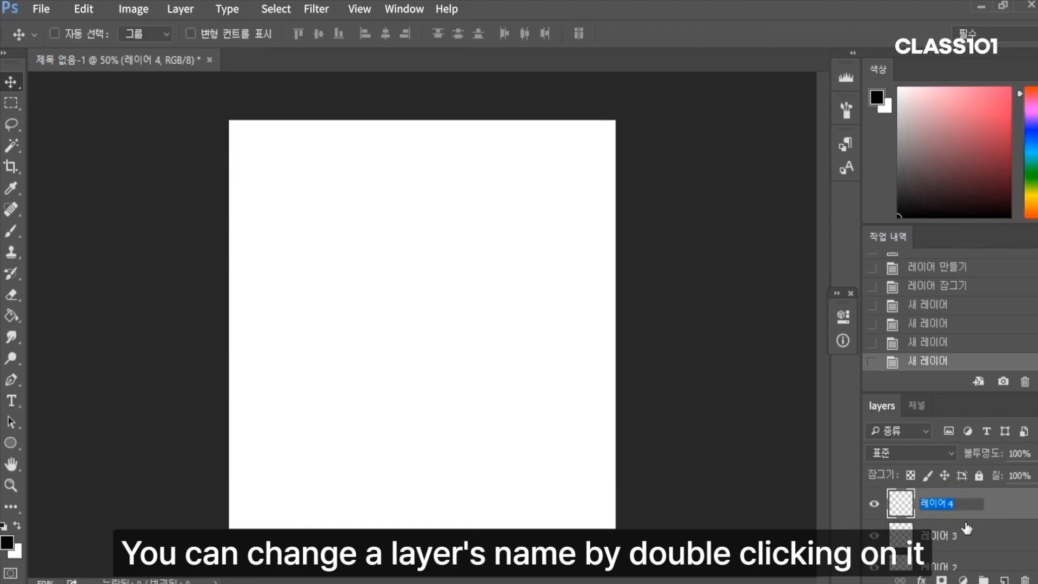
{"action": "type", "text": "ㅇ01"}
{"action": "key", "text": "Return"}
Step: Sketch a bear face with round ears, half-closed eyes and a tongue on layer 001 using the black brush
{"action": "key", "text": "b"}
{"action": "mouse_move", "coordinate": [408, 224]}
{"action": "left_mouse_down"}
{"action": "mouse_move", "coordinate": [348, 366]}
{"action": "mouse_move", "coordinate": [519, 303]}
{"action": "mouse_move", "coordinate": [405, 224]}
{"action": "left_mouse_up"}
{"action": "mouse_move", "coordinate": [383, 232]}
{"action": "left_mouse_down"}
{"action": "mouse_move", "coordinate": [366, 215]}
{"action": "mouse_move", "coordinate": [330, 247]}
{"action": "mouse_move", "coordinate": [348, 267]}
{"action": "left_mouse_up"}
{"action": "mouse_move", "coordinate": [471, 225]}
{"action": "left_mouse_down"}
{"action": "mouse_move", "coordinate": [504, 195]}
{"action": "mouse_move", "coordinate": [498, 248]}
{"action": "left_mouse_up"}
{"action": "mouse_move", "coordinate": [333, 302]}
{"action": "left_mouse_down"}
{"action": "mouse_move", "coordinate": [524, 287]}
{"action": "mouse_move", "coordinate": [426, 299]}
{"action": "mouse_move", "coordinate": [458, 330]}
{"action": "mouse_move", "coordinate": [513, 289]}
{"action": "mouse_move", "coordinate": [355, 301]}
{"action": "left_mouse_up"}
{"action": "mouse_move", "coordinate": [384, 362]}
{"action": "left_mouse_down"}
{"action": "mouse_move", "coordinate": [484, 355]}
{"action": "mouse_move", "coordinate": [459, 361]}
{"action": "mouse_move", "coordinate": [437, 393]}
{"action": "left_mouse_up"}
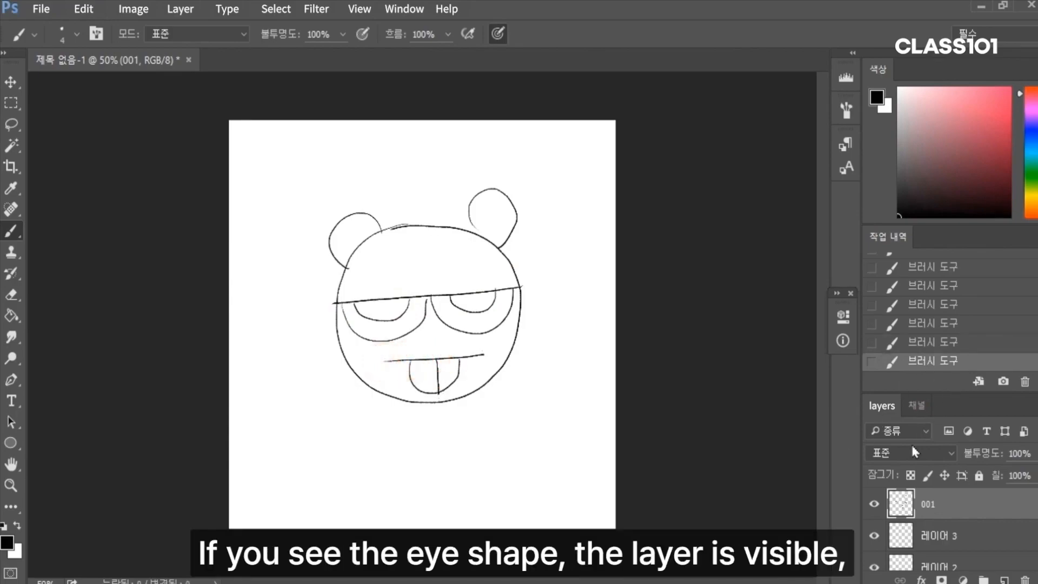
Step: Hide and show layer 001 twice to demonstrate its visibility
{"action": "left_click", "coordinate": [874, 503]}
{"action": "left_click", "coordinate": [873, 503]}
{"action": "left_click", "coordinate": [873, 502]}
{"action": "left_click", "coordinate": [875, 506]}
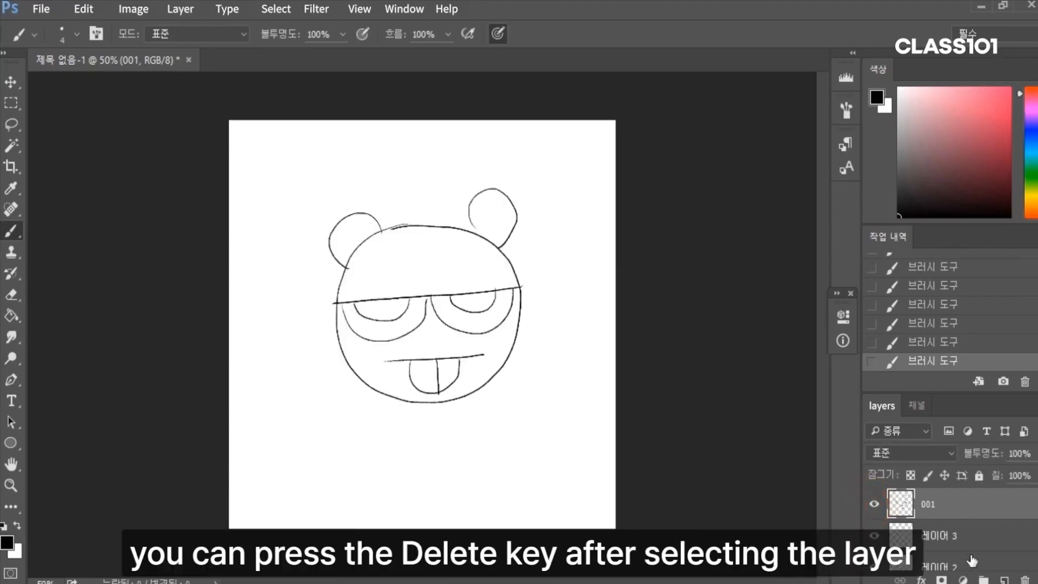
Step: Delete layer 001 and the three empty layers, keeping only the locked white base layer
{"action": "left_click", "coordinate": [964, 533]}
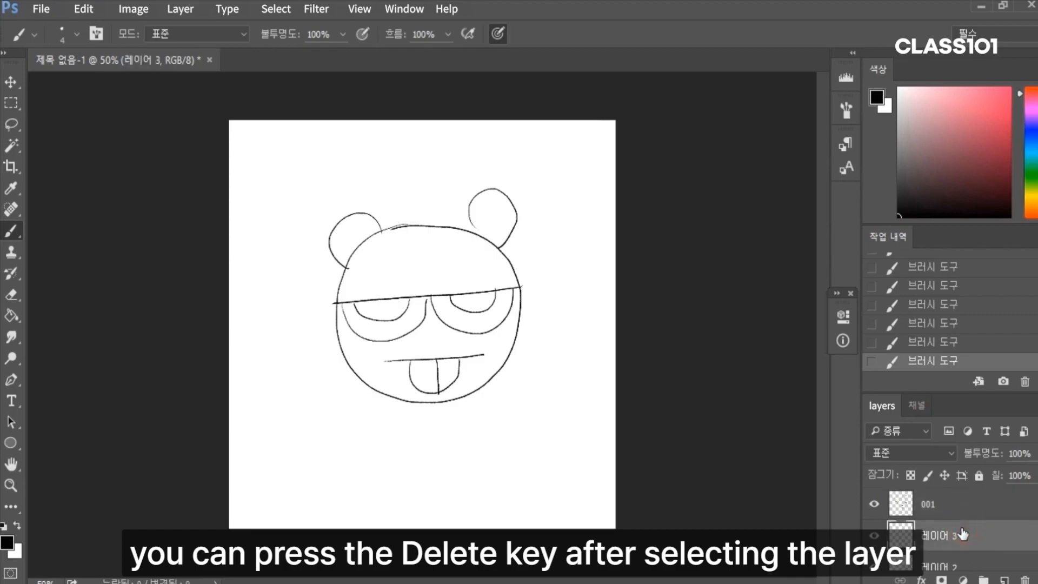
{"action": "key", "text": "Delete"}
{"action": "key", "text": "Delete"}
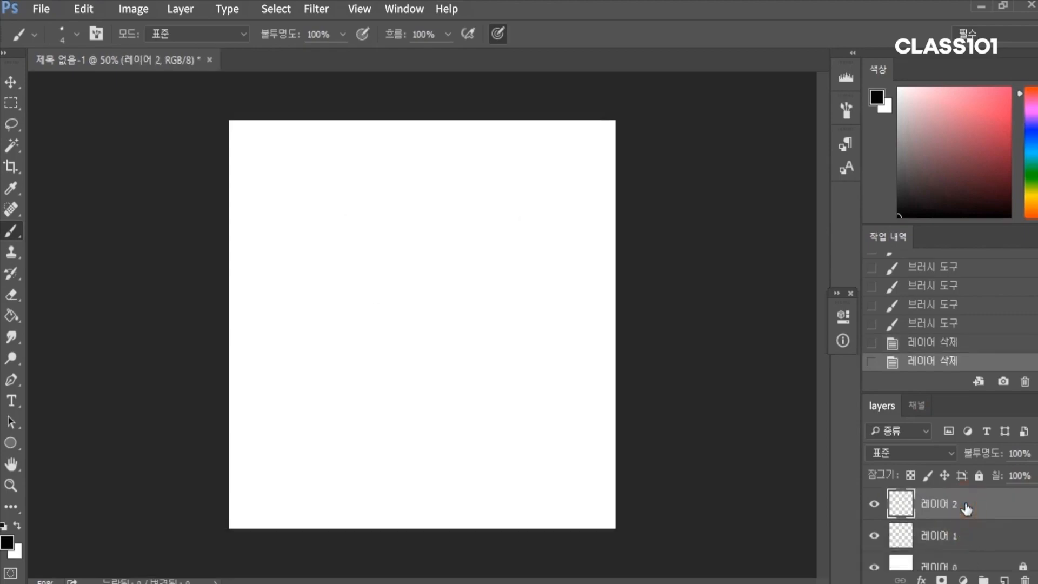
{"action": "key", "text": "Delete"}
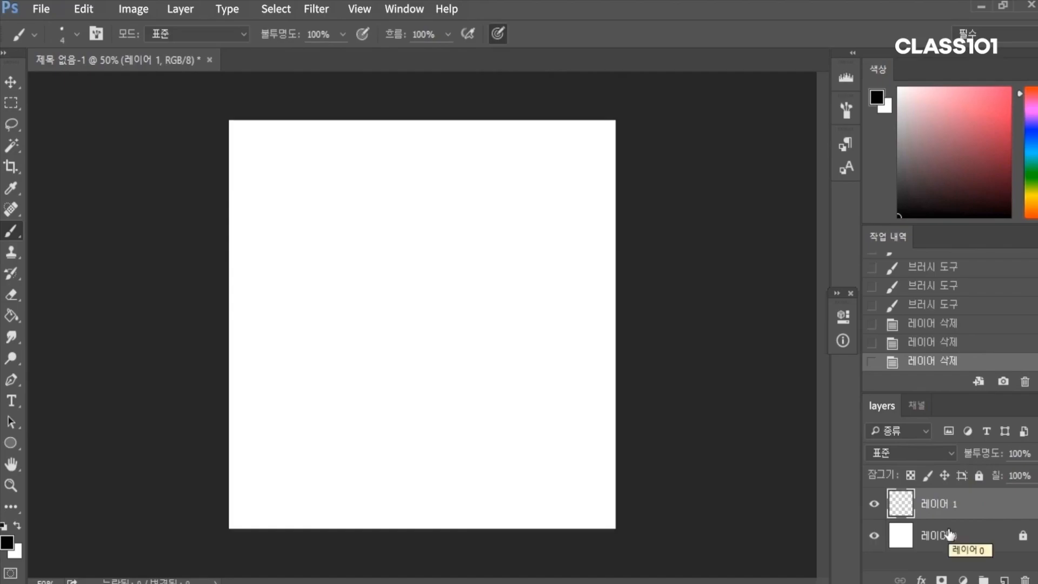
{"action": "key", "text": "Delete"}
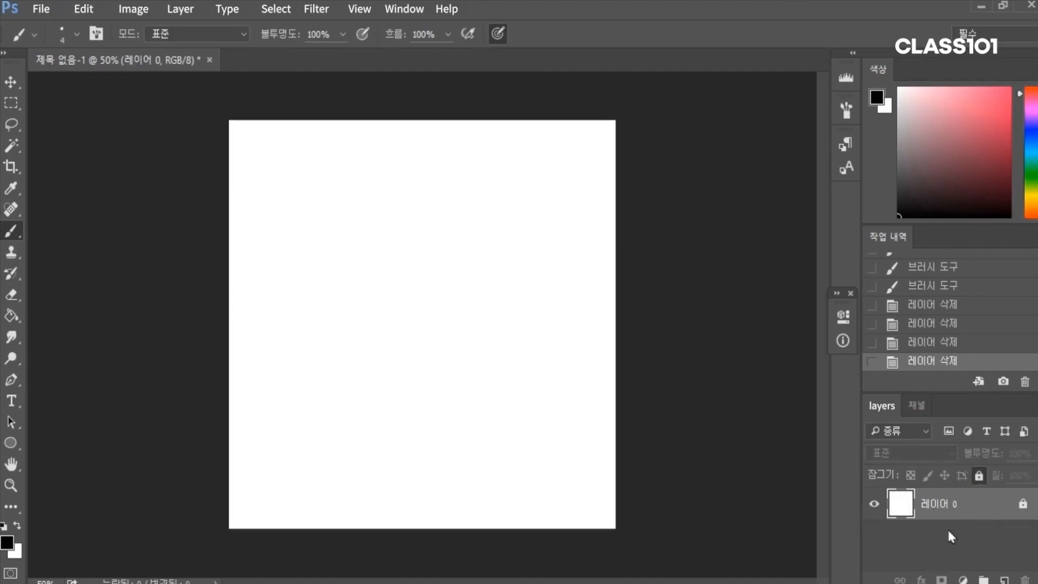
Step: Add a new layer and draw a sleeping cat's head, face and round body with the black size 9 brush
{"action": "left_click", "coordinate": [1004, 576]}
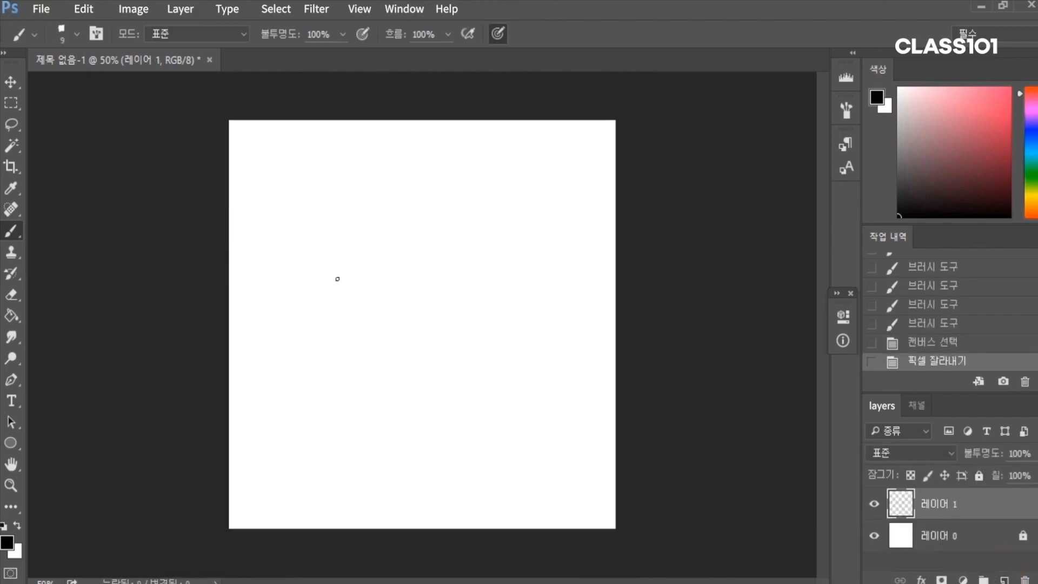
{"action": "mouse_move", "coordinate": [336, 279]}
{"action": "left_mouse_down"}
{"action": "mouse_move", "coordinate": [313, 335]}
{"action": "mouse_move", "coordinate": [360, 381]}
{"action": "mouse_move", "coordinate": [417, 364]}
{"action": "mouse_move", "coordinate": [413, 301]}
{"action": "mouse_move", "coordinate": [377, 280]}
{"action": "mouse_move", "coordinate": [422, 289]}
{"action": "mouse_move", "coordinate": [414, 312]}
{"action": "left_mouse_up"}
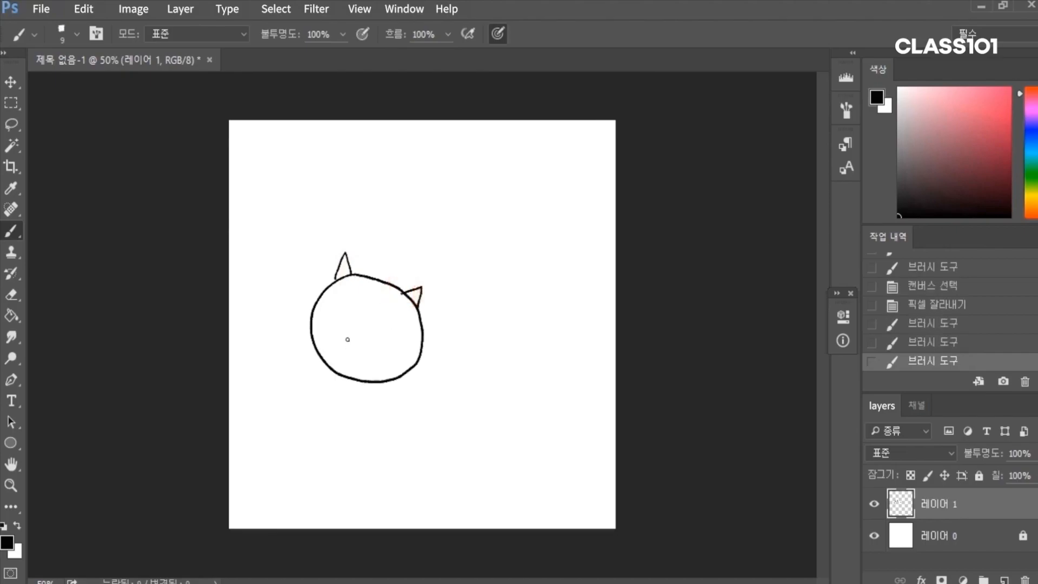
{"action": "mouse_move", "coordinate": [323, 322]}
{"action": "left_mouse_down"}
{"action": "mouse_move", "coordinate": [341, 337]}
{"action": "mouse_move", "coordinate": [326, 337]}
{"action": "mouse_move", "coordinate": [332, 344]}
{"action": "mouse_move", "coordinate": [401, 357]}
{"action": "mouse_move", "coordinate": [346, 350]}
{"action": "mouse_move", "coordinate": [350, 366]}
{"action": "left_mouse_up"}
{"action": "mouse_move", "coordinate": [369, 278]}
{"action": "left_mouse_down"}
{"action": "mouse_move", "coordinate": [525, 291]}
{"action": "mouse_move", "coordinate": [535, 340]}
{"action": "mouse_move", "coordinate": [492, 381]}
{"action": "mouse_move", "coordinate": [414, 397]}
{"action": "left_mouse_up"}
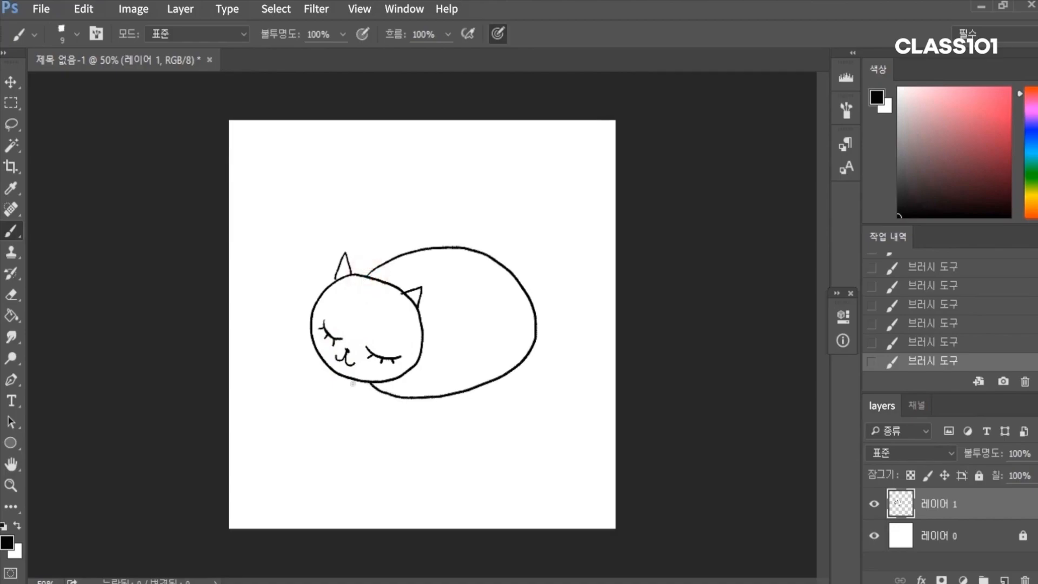
Step: Draw the cat's front paws and raised tail, plus two letters Z beside its head
{"action": "mouse_move", "coordinate": [338, 375]}
{"action": "left_mouse_down"}
{"action": "mouse_move", "coordinate": [372, 401]}
{"action": "mouse_move", "coordinate": [394, 400]}
{"action": "left_mouse_up"}
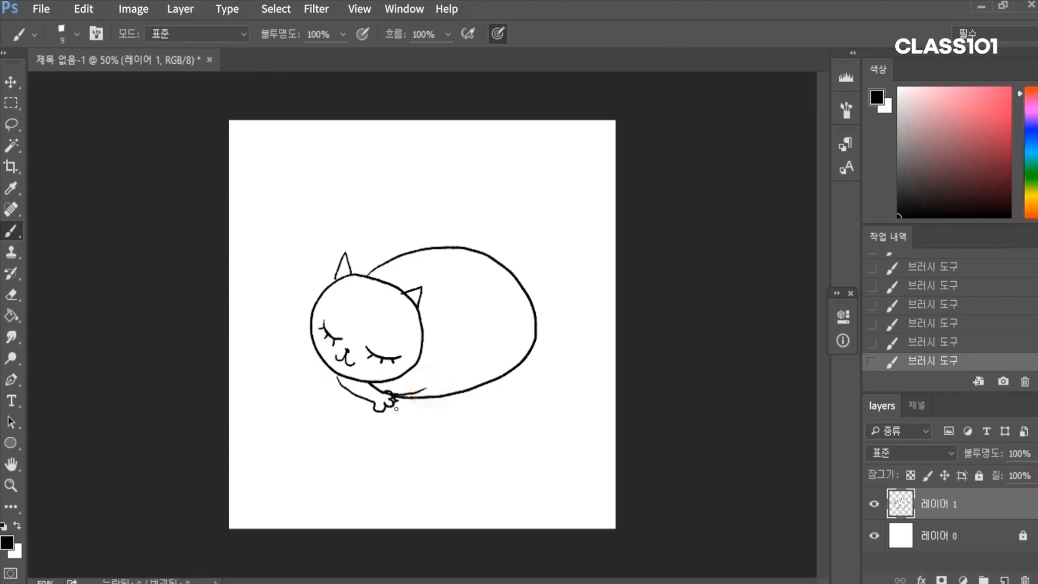
{"action": "left_click_drag", "start_coordinate": [530, 308], "coordinate": [546, 244]}
{"action": "left_click_drag", "start_coordinate": [295, 248], "coordinate": [320, 269]}
{"action": "left_click_drag", "start_coordinate": [267, 214], "coordinate": [287, 233]}
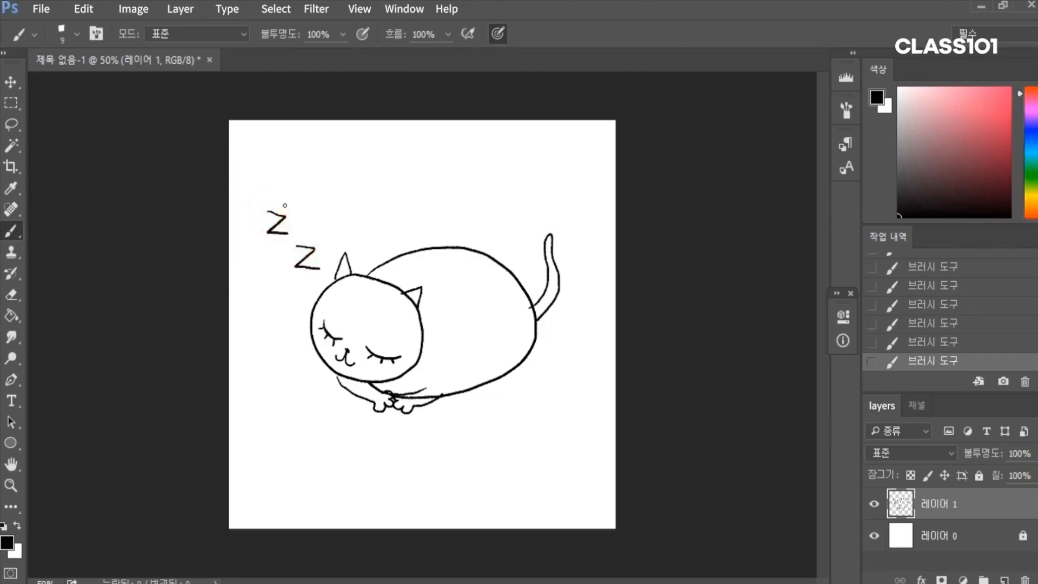
Step: Paint the cat light blue on a new layer and move that layer below the line drawing layer
{"action": "left_click", "coordinate": [1004, 579]}
{"action": "left_click_drag", "start_coordinate": [1022, 143], "coordinate": [1022, 134]}
{"action": "left_click_drag", "start_coordinate": [941, 145], "coordinate": [925, 113]}
{"action": "mouse_move", "coordinate": [343, 254]}
{"action": "left_mouse_down"}
{"action": "mouse_move", "coordinate": [348, 283]}
{"action": "mouse_move", "coordinate": [373, 279]}
{"action": "mouse_move", "coordinate": [334, 293]}
{"action": "mouse_move", "coordinate": [412, 282]}
{"action": "mouse_move", "coordinate": [313, 323]}
{"action": "mouse_move", "coordinate": [384, 312]}
{"action": "mouse_move", "coordinate": [321, 345]}
{"action": "mouse_move", "coordinate": [357, 339]}
{"action": "mouse_move", "coordinate": [324, 363]}
{"action": "mouse_move", "coordinate": [342, 390]}
{"action": "mouse_move", "coordinate": [451, 371]}
{"action": "mouse_move", "coordinate": [423, 402]}
{"action": "mouse_move", "coordinate": [535, 359]}
{"action": "mouse_move", "coordinate": [410, 369]}
{"action": "left_mouse_up"}
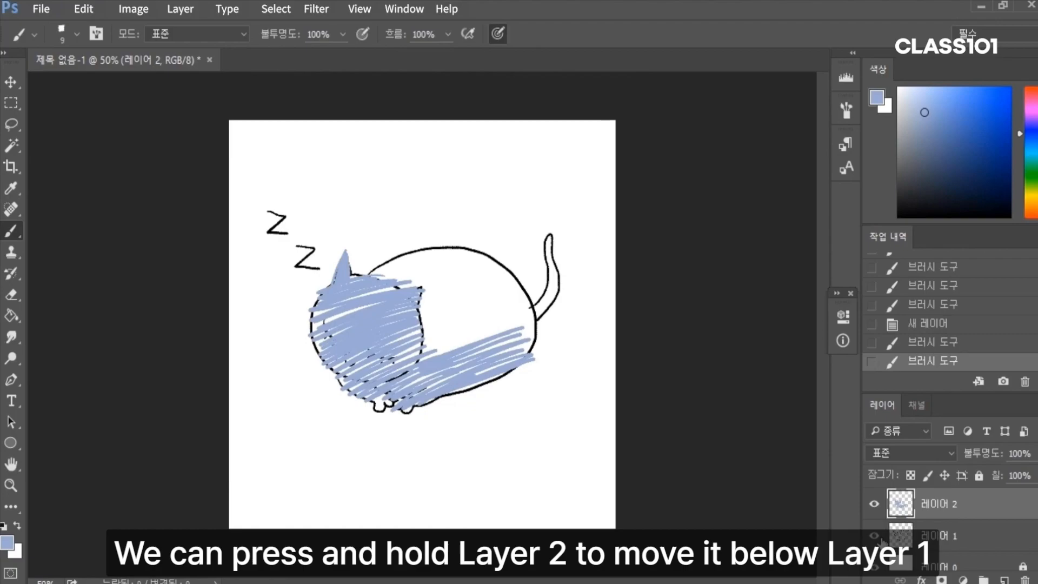
{"action": "left_click_drag", "start_coordinate": [981, 511], "coordinate": [968, 543]}
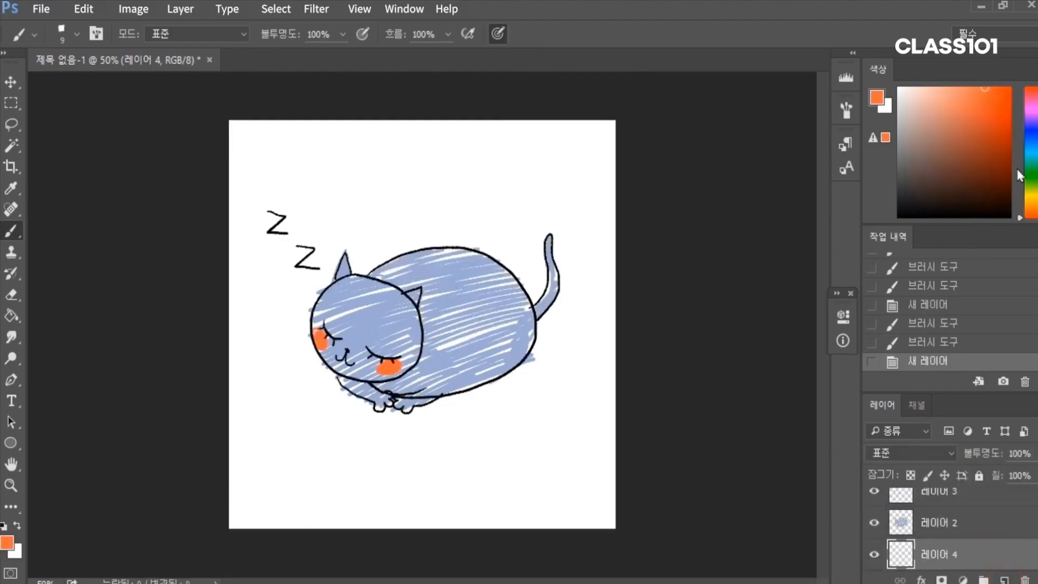
Step: Paint a grey ground shadow beneath the cat's body on 레이어 4, below the blue layer
{"action": "left_click", "coordinate": [901, 138]}
{"action": "mouse_move", "coordinate": [425, 415]}
{"action": "left_mouse_down"}
{"action": "mouse_move", "coordinate": [522, 372]}
{"action": "mouse_move", "coordinate": [457, 400]}
{"action": "mouse_move", "coordinate": [527, 381]}
{"action": "mouse_move", "coordinate": [524, 371]}
{"action": "left_mouse_up"}
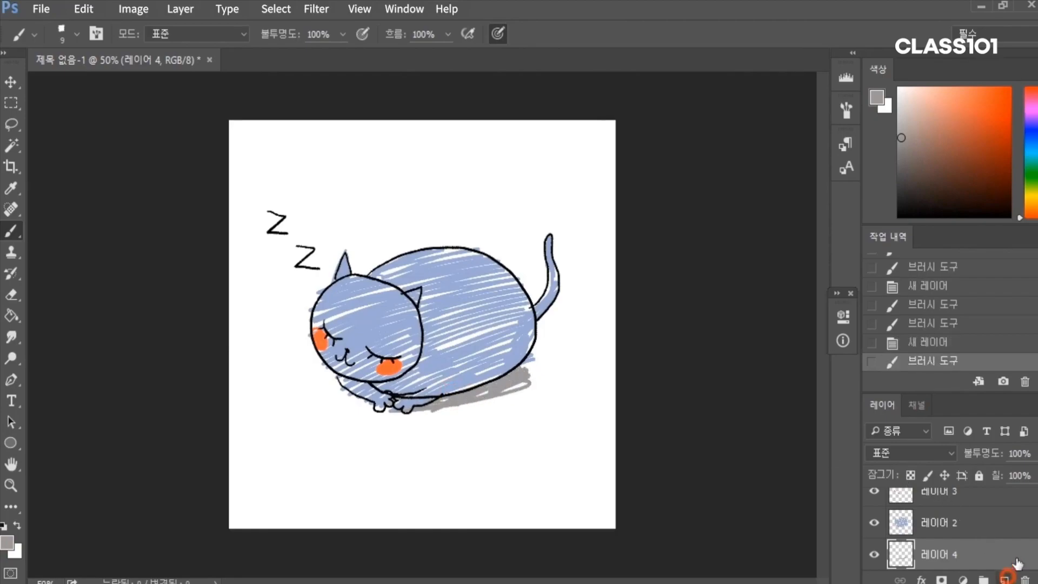
Step: Add a new layer and draw four wavy yellow-orange lines above and beside the cat's head
{"action": "left_click", "coordinate": [1004, 579]}
{"action": "left_click", "coordinate": [1030, 189]}
{"action": "left_click", "coordinate": [1008, 88]}
{"action": "left_click_drag", "start_coordinate": [1030, 190], "coordinate": [1030, 200]}
{"action": "mouse_move", "coordinate": [297, 174]}
{"action": "left_mouse_down"}
{"action": "mouse_move", "coordinate": [332, 252]}
{"action": "mouse_move", "coordinate": [376, 222]}
{"action": "mouse_move", "coordinate": [386, 231]}
{"action": "left_mouse_up"}
{"action": "left_click_drag", "start_coordinate": [357, 167], "coordinate": [440, 215]}
{"action": "left_click_drag", "start_coordinate": [284, 211], "coordinate": [291, 285]}
Step: Create a layer group and move all drawing layers into it, leaving only the locked white base layer outside
{"action": "scroll", "coordinate": [963, 523], "scroll_direction": "up", "scroll_amount": 2}
{"action": "scroll", "coordinate": [962, 523], "scroll_direction": "down", "scroll_amount": 2}
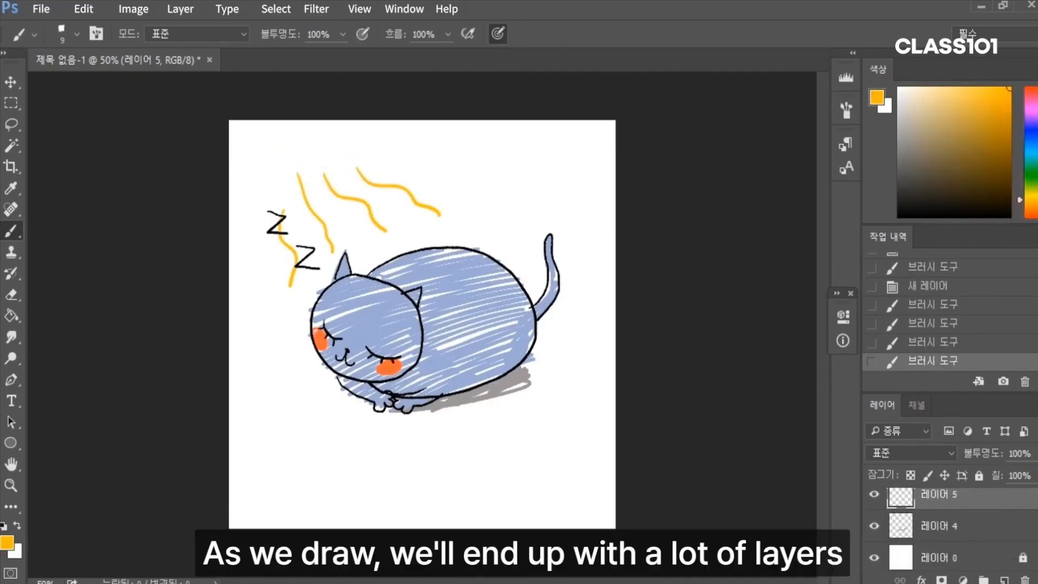
{"action": "scroll", "coordinate": [962, 523], "scroll_direction": "up", "scroll_amount": 1}
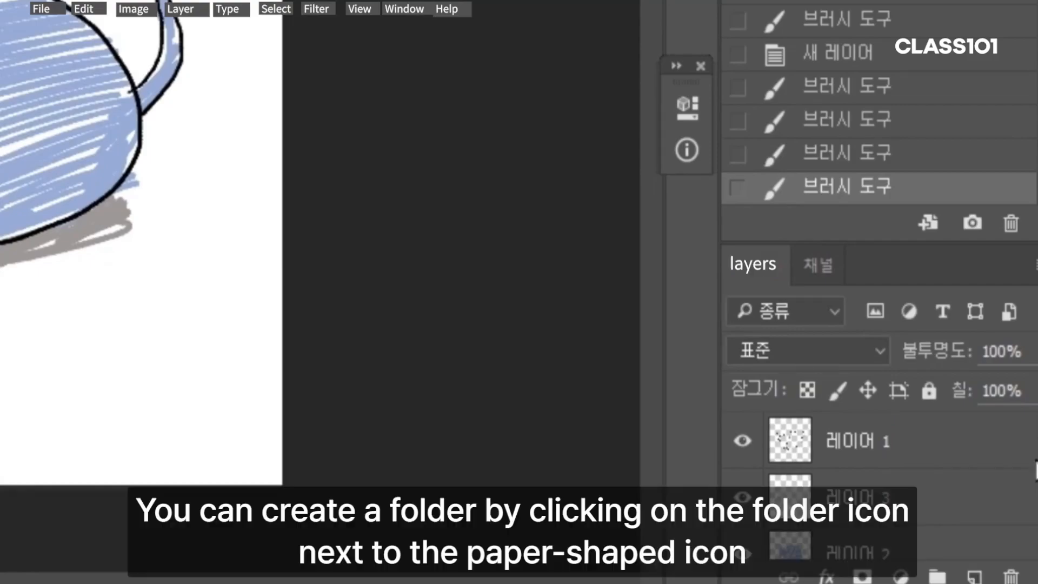
{"action": "left_click", "coordinate": [973, 435]}
{"action": "left_click", "coordinate": [937, 576]}
{"action": "left_click_drag", "start_coordinate": [918, 475], "coordinate": [923, 446]}
{"action": "left_click_drag", "start_coordinate": [877, 519], "coordinate": [1037, 517]}
{"action": "left_click_drag", "start_coordinate": [953, 507], "coordinate": [1037, 505]}
{"action": "left_click", "coordinate": [978, 511]}
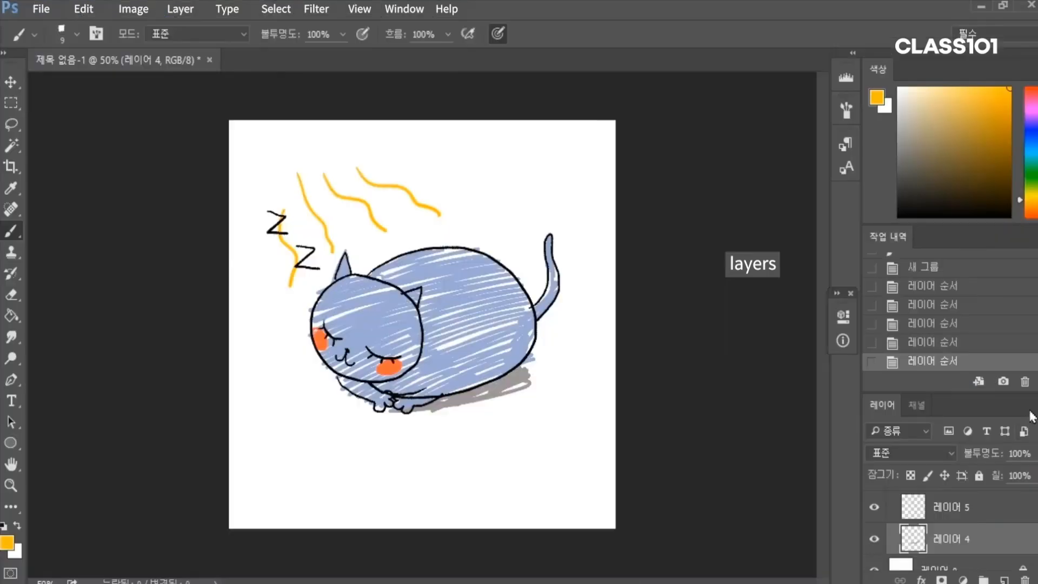
Step: Collapse the layer group and toggle its visibility off and back on
{"action": "scroll", "coordinate": [1030, 548], "scroll_direction": "up", "scroll_amount": 5}
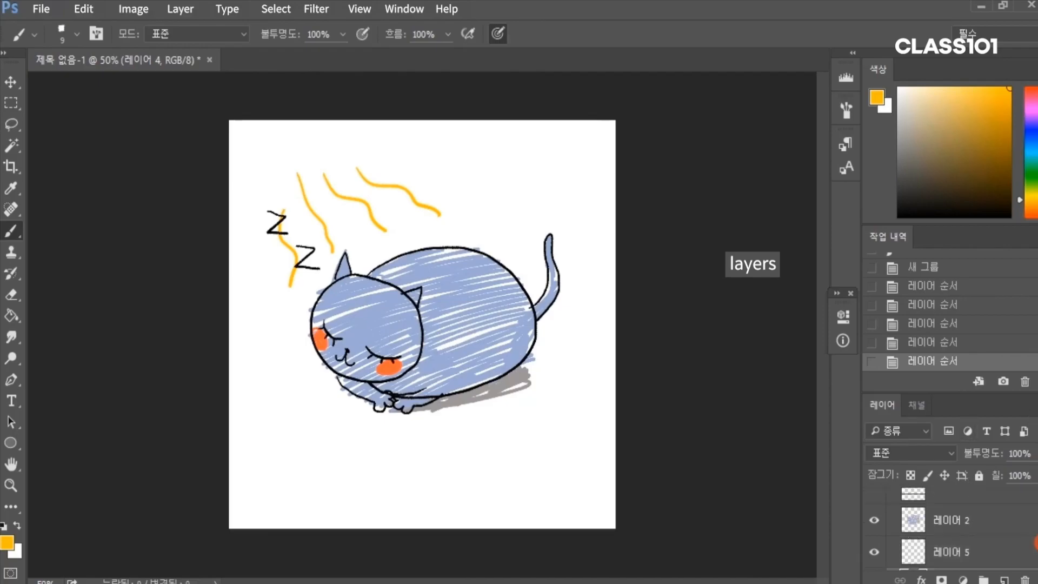
{"action": "left_click", "coordinate": [890, 497]}
{"action": "left_click", "coordinate": [875, 497]}
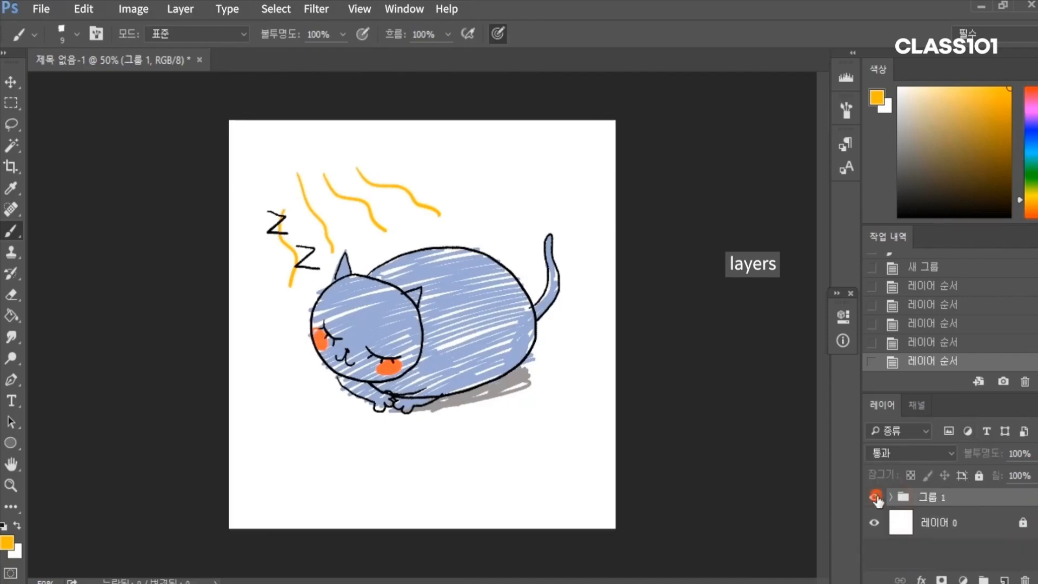
{"action": "left_click", "coordinate": [874, 496]}
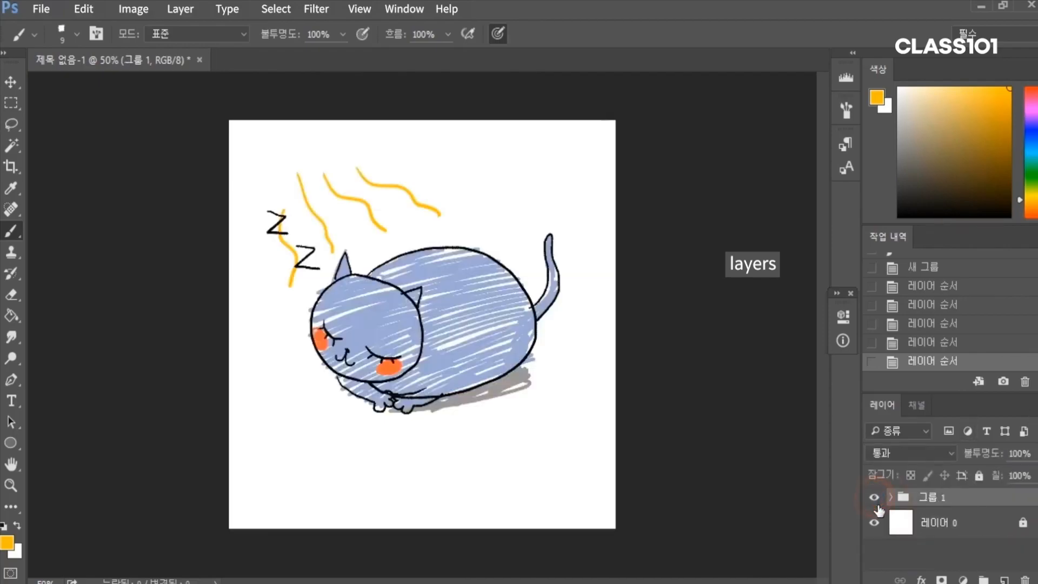
Step: Move the whole group's artwork slightly down and to the right on the canvas with the Move tool
{"action": "left_click", "coordinate": [10, 82]}
{"action": "left_click_drag", "start_coordinate": [414, 308], "coordinate": [422, 327]}
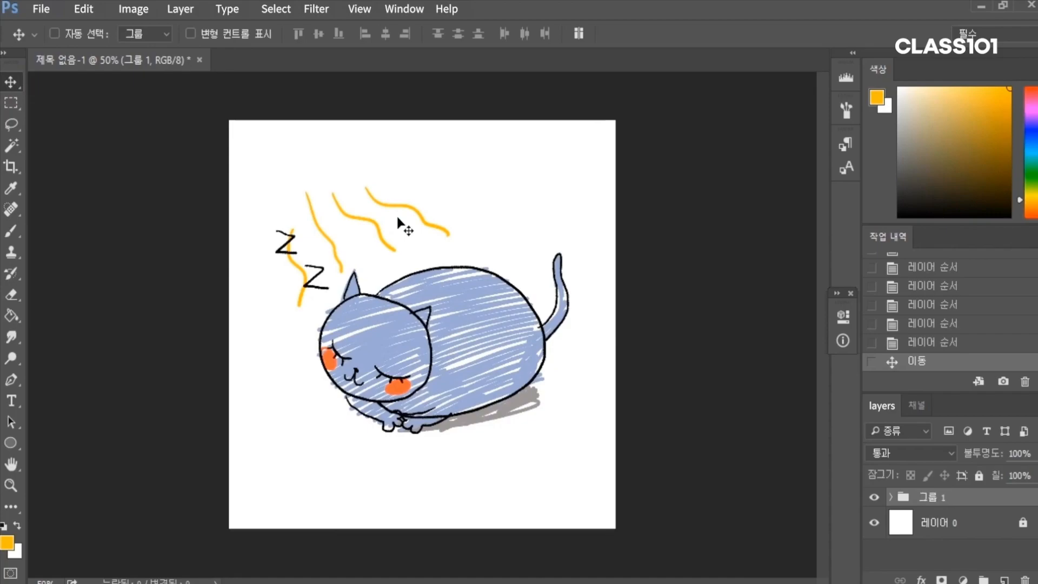
Step: Rename the group as 고양이 and merge it into a single layer
{"action": "double_click", "coordinate": [929, 497]}
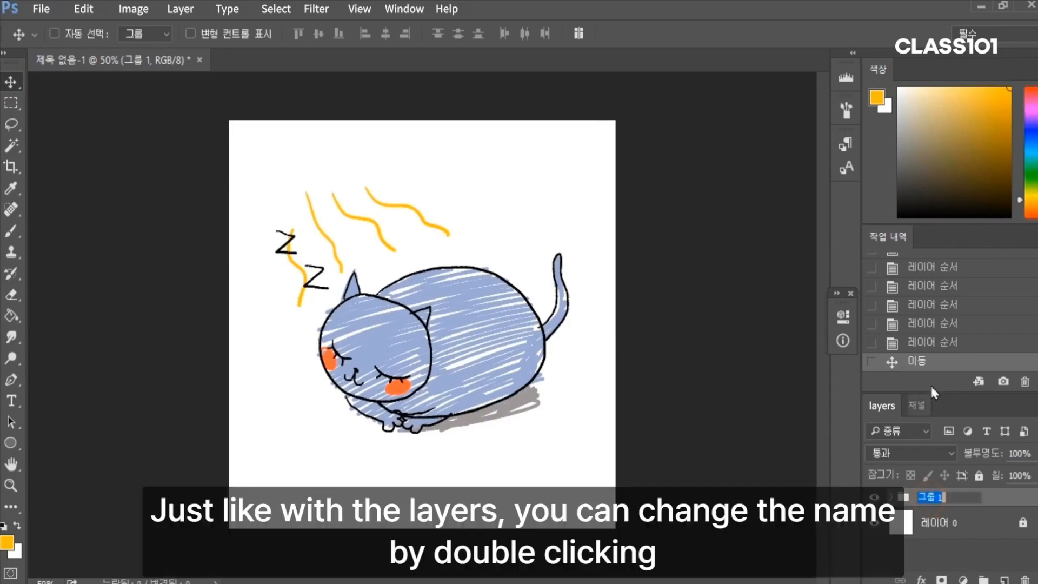
{"action": "type", "text": "고양이"}
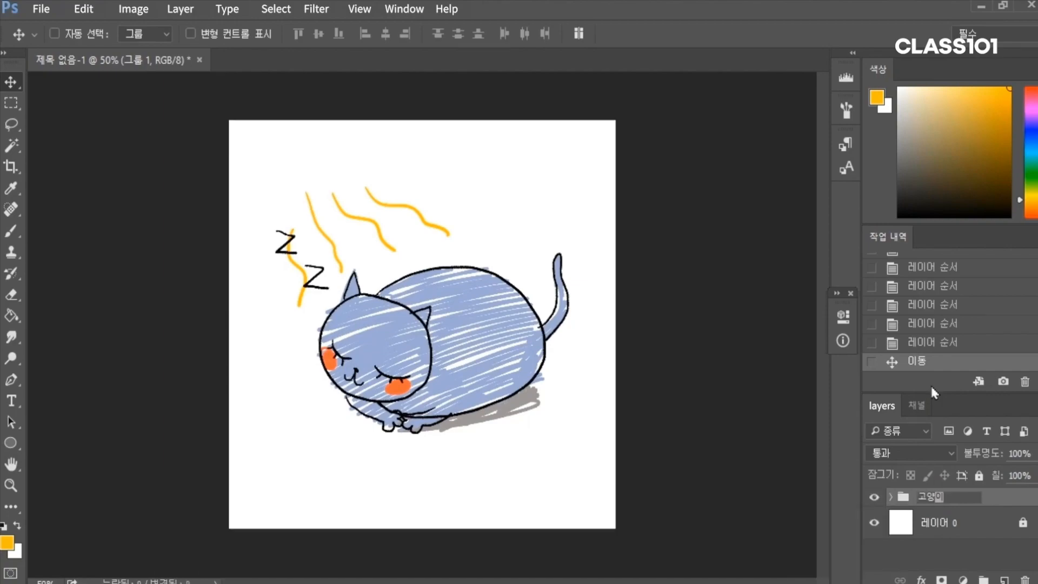
{"action": "left_click", "coordinate": [17, 84]}
{"action": "key", "text": "ctrl+e"}
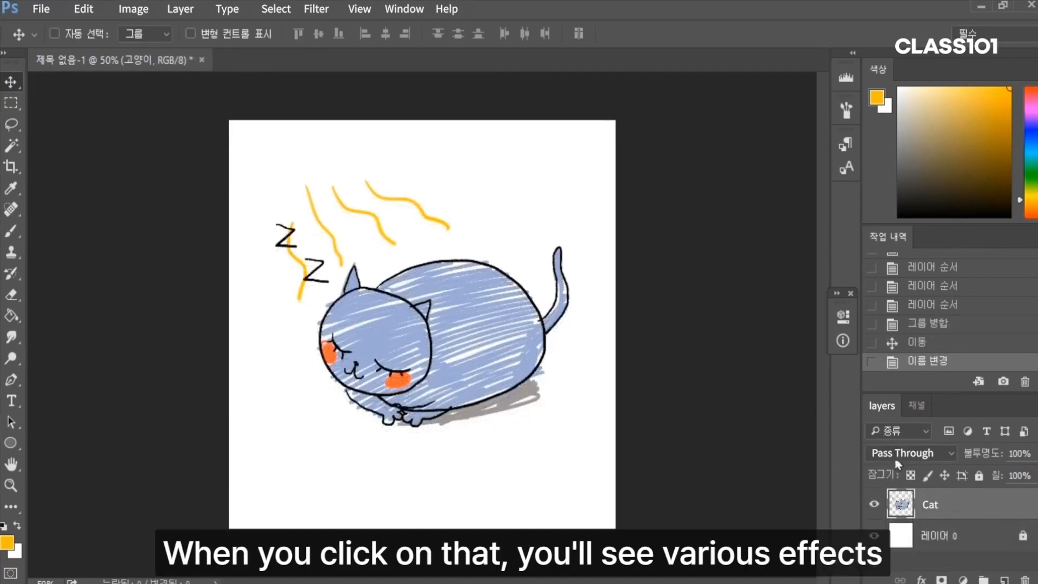
Step: Add a layer above the merged cat layer and paint the cat's head and upper back purple with a size 25 brush
{"action": "left_click", "coordinate": [950, 454]}
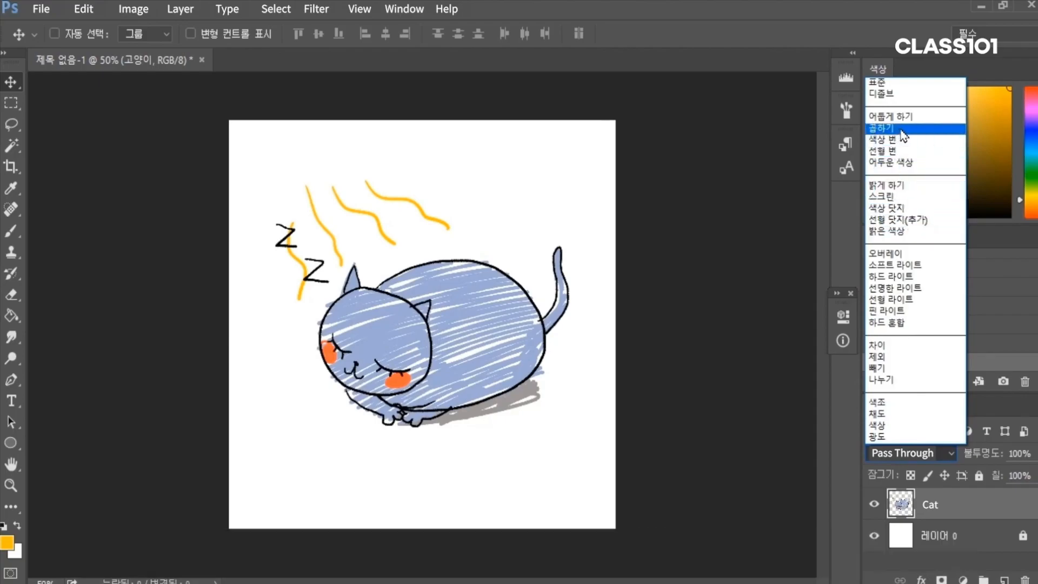
{"action": "left_click", "coordinate": [984, 508]}
{"action": "left_click", "coordinate": [1004, 580]}
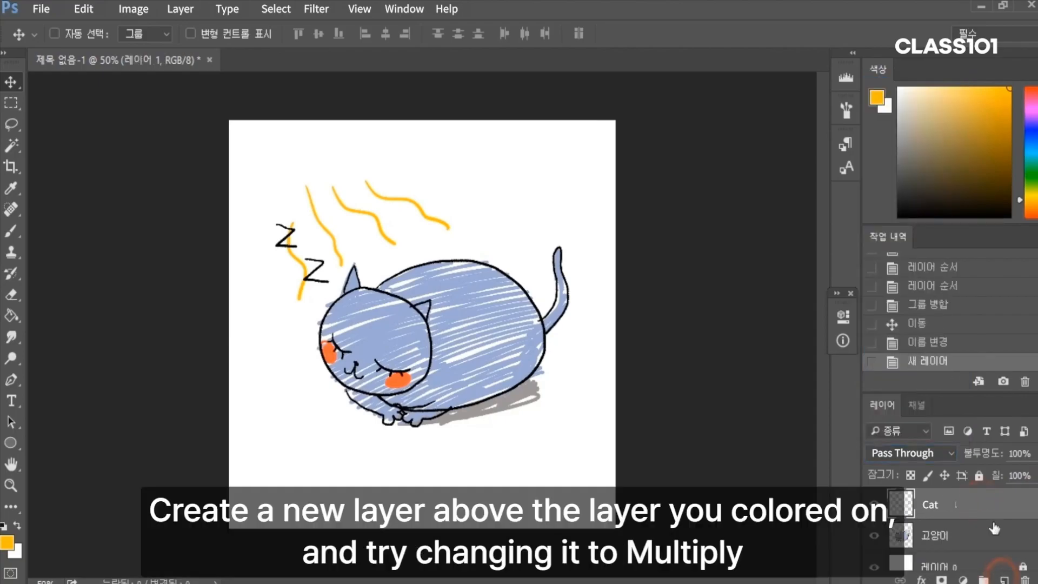
{"action": "left_click_drag", "start_coordinate": [1034, 162], "coordinate": [1034, 113]}
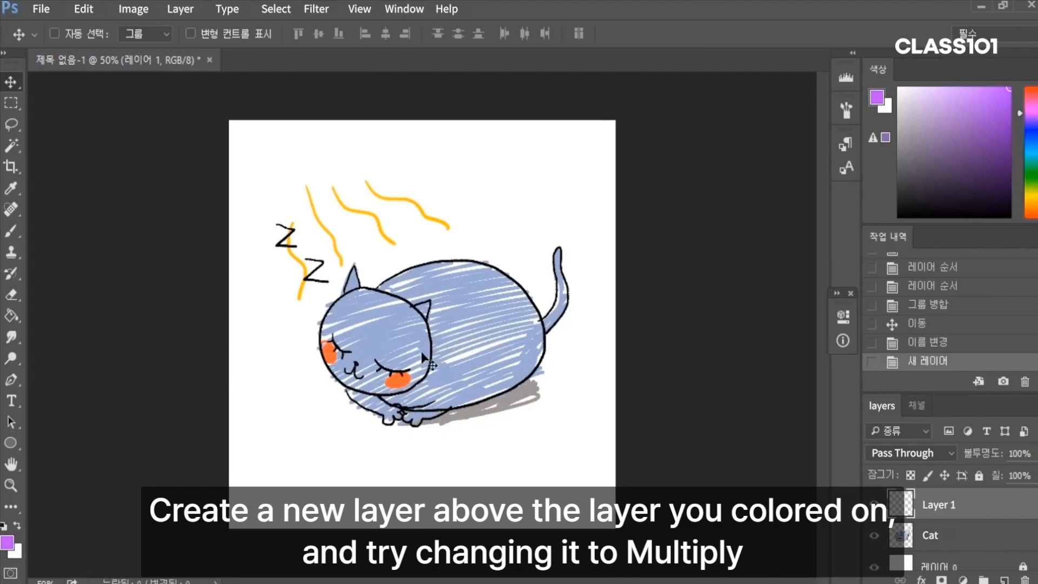
{"action": "left_click", "coordinate": [11, 231]}
{"action": "mouse_move", "coordinate": [436, 283]}
{"action": "left_mouse_down"}
{"action": "mouse_move", "coordinate": [365, 344]}
{"action": "mouse_move", "coordinate": [496, 280]}
{"action": "mouse_move", "coordinate": [369, 367]}
{"action": "mouse_move", "coordinate": [503, 276]}
{"action": "mouse_move", "coordinate": [387, 312]}
{"action": "mouse_move", "coordinate": [412, 290]}
{"action": "mouse_move", "coordinate": [353, 309]}
{"action": "mouse_move", "coordinate": [361, 281]}
{"action": "mouse_move", "coordinate": [368, 311]}
{"action": "mouse_move", "coordinate": [408, 304]}
{"action": "mouse_move", "coordinate": [353, 351]}
{"action": "mouse_move", "coordinate": [359, 306]}
{"action": "left_mouse_up"}
{"action": "key", "text": "bracketright"}
{"action": "key", "text": "bracketright"}
Step: Set the purple layer's blend mode to Multiply and touch up the paint along the cat's back
{"action": "left_click", "coordinate": [895, 460]}
{"action": "left_click", "coordinate": [901, 130]}
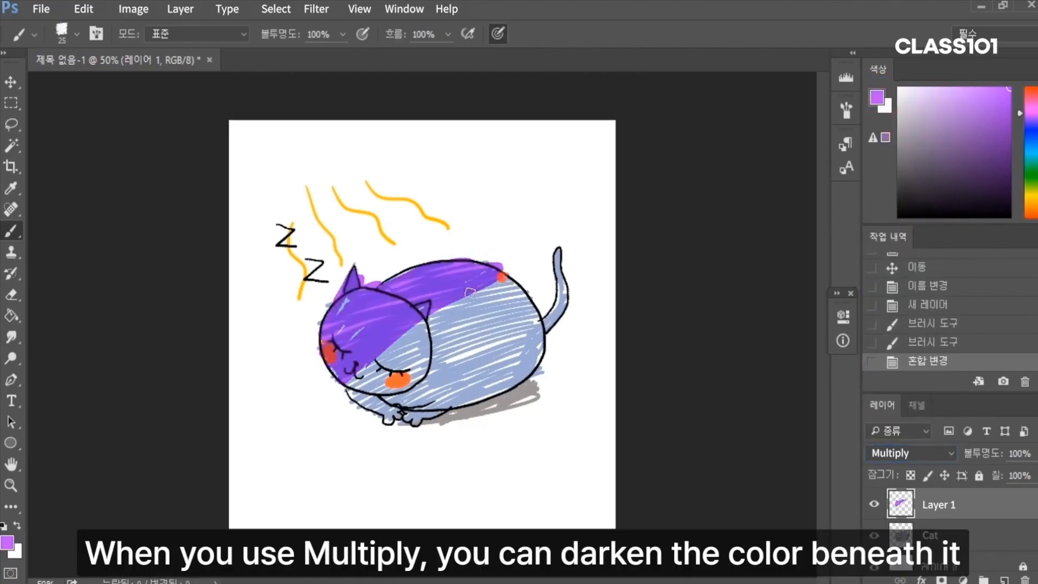
{"action": "left_click", "coordinate": [391, 263]}
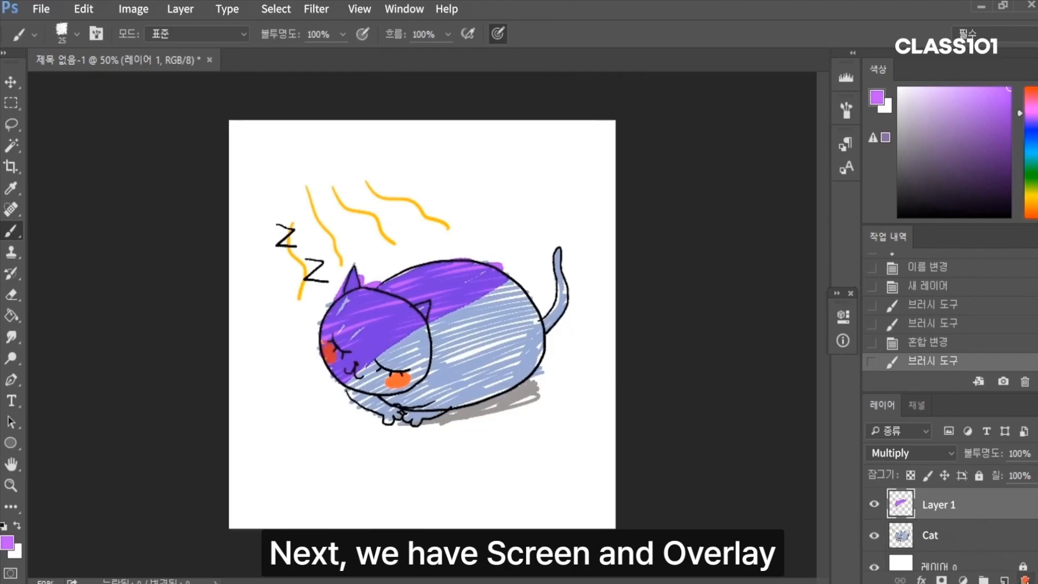
Step: Replace the purple layer with a new layer and paint the cat's head and upper back pink on it
{"action": "left_click", "coordinate": [1024, 580]}
{"action": "key", "text": "Return"}
{"action": "left_click", "coordinate": [1004, 580]}
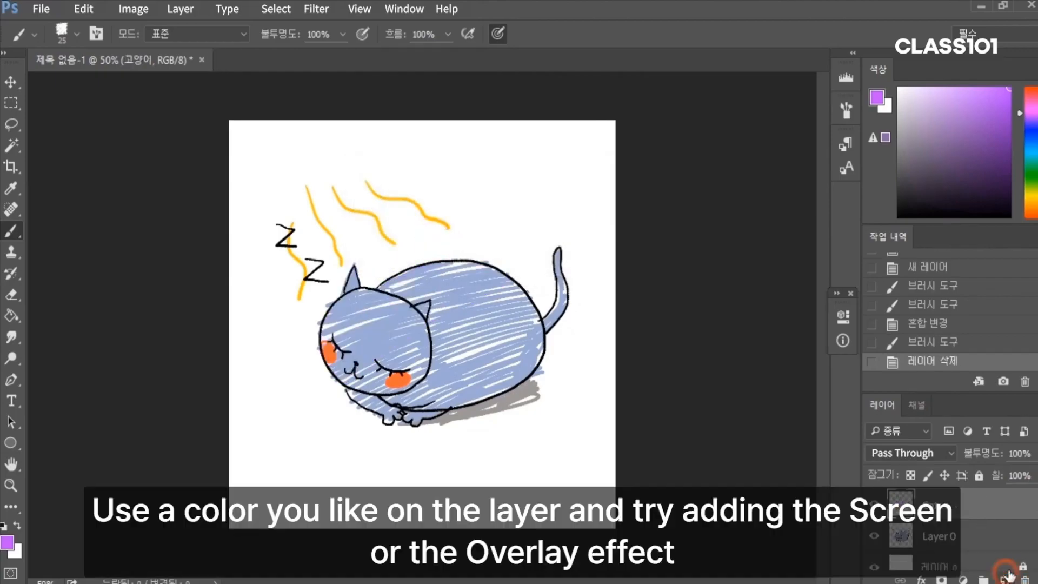
{"action": "left_click_drag", "start_coordinate": [1031, 136], "coordinate": [982, 88]}
{"action": "left_click_drag", "start_coordinate": [507, 269], "coordinate": [332, 372]}
{"action": "mouse_move", "coordinate": [402, 319]}
{"action": "left_mouse_down"}
{"action": "mouse_move", "coordinate": [477, 270]}
{"action": "mouse_move", "coordinate": [400, 305]}
{"action": "mouse_move", "coordinate": [372, 311]}
{"action": "mouse_move", "coordinate": [460, 262]}
{"action": "mouse_move", "coordinate": [319, 314]}
{"action": "mouse_move", "coordinate": [366, 274]}
{"action": "mouse_move", "coordinate": [348, 278]}
{"action": "mouse_move", "coordinate": [437, 268]}
{"action": "mouse_move", "coordinate": [432, 278]}
{"action": "mouse_move", "coordinate": [470, 283]}
{"action": "mouse_move", "coordinate": [434, 302]}
{"action": "left_mouse_up"}
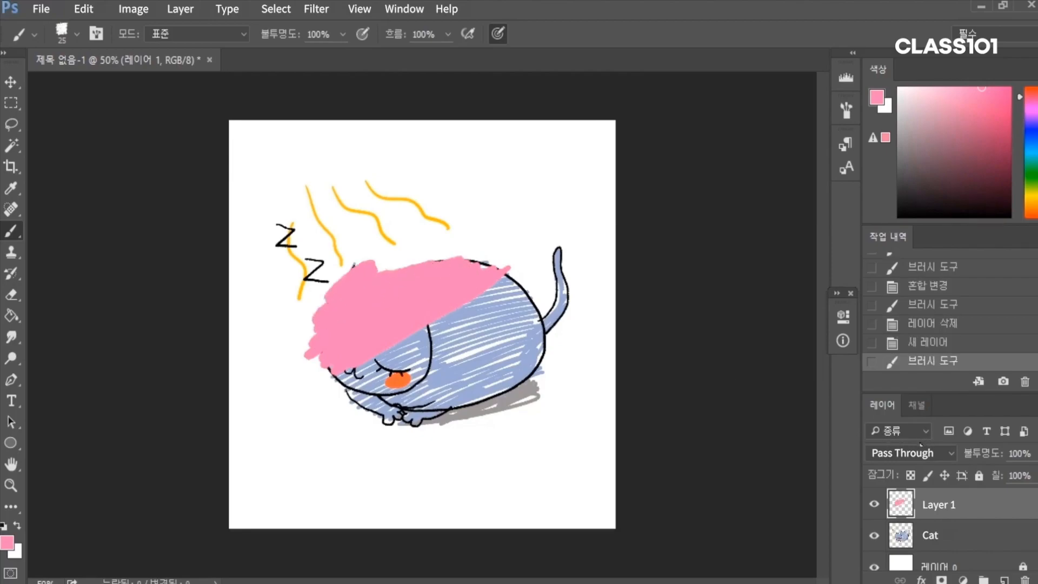
Step: Try the Screen blend mode on the pink layer, and switch it to Overlay
{"action": "left_click", "coordinate": [917, 461]}
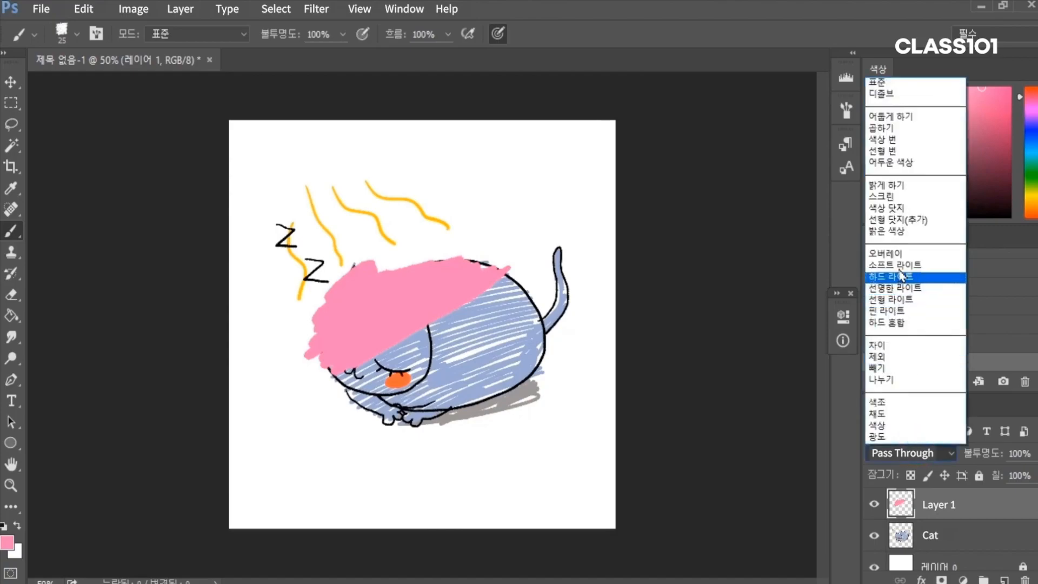
{"action": "left_click", "coordinate": [898, 195]}
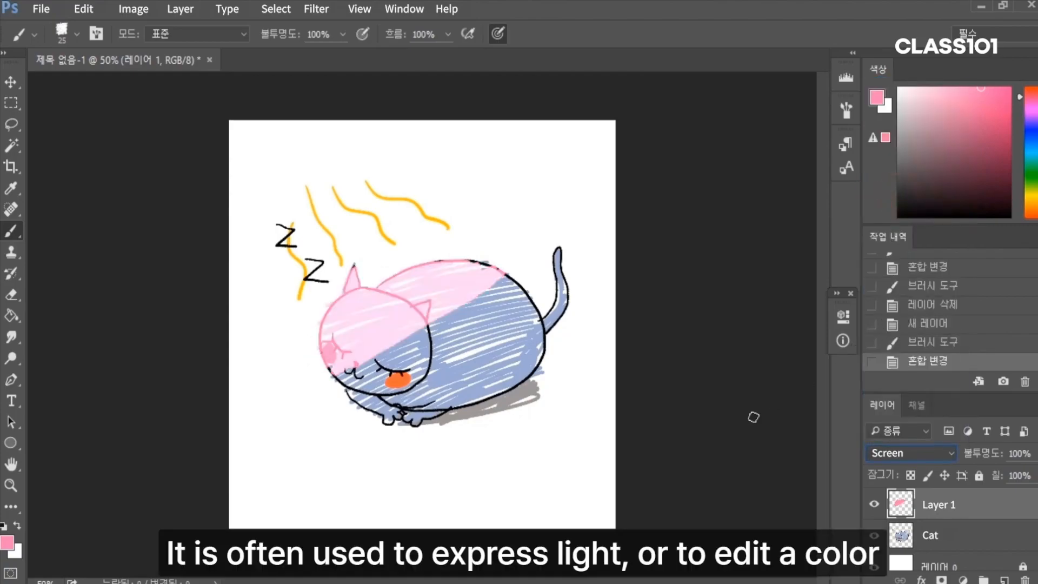
{"action": "left_click", "coordinate": [897, 460]}
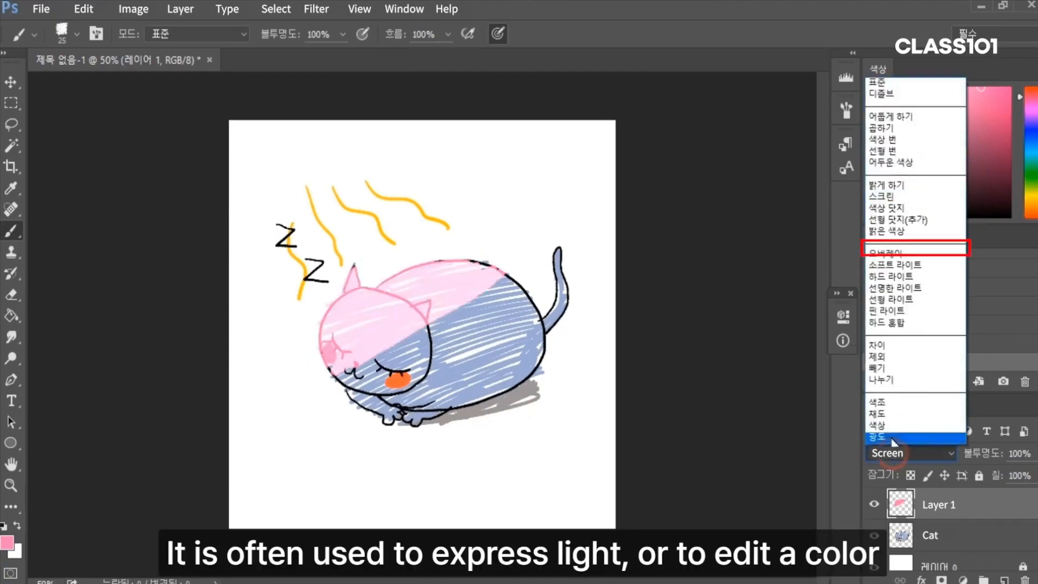
{"action": "left_click", "coordinate": [898, 259]}
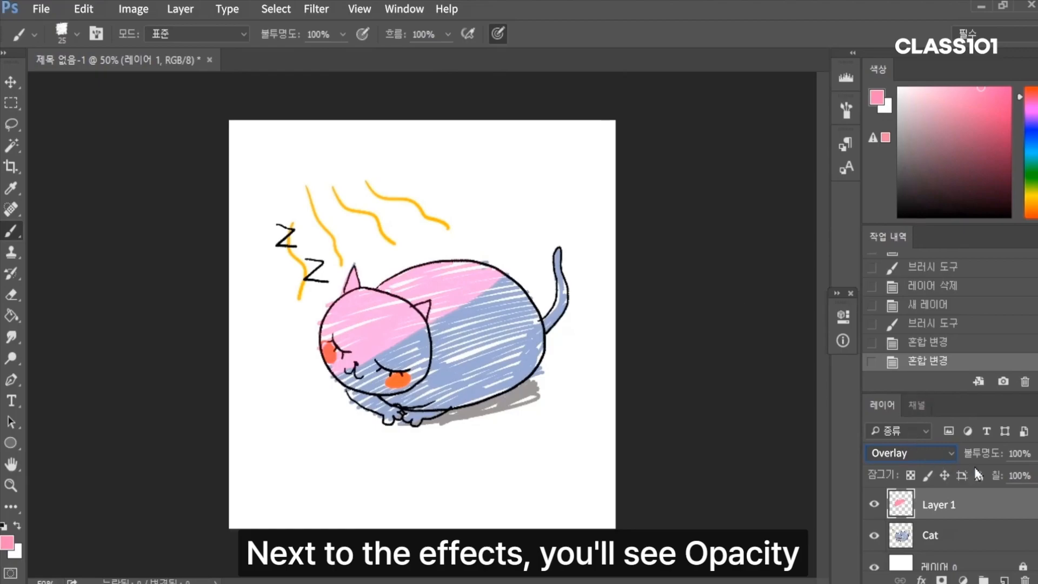
Step: Lower the pink Overlay layer's opacity to 65%
{"action": "left_click", "coordinate": [1034, 453]}
{"action": "left_click_drag", "start_coordinate": [1036, 474], "coordinate": [1013, 480]}
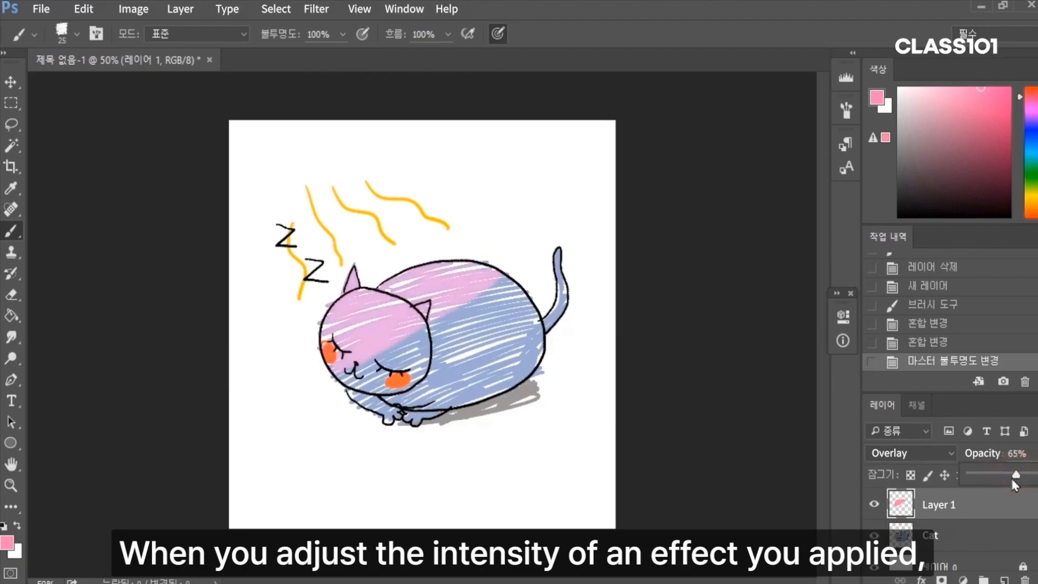
{"action": "left_click", "coordinate": [963, 507]}
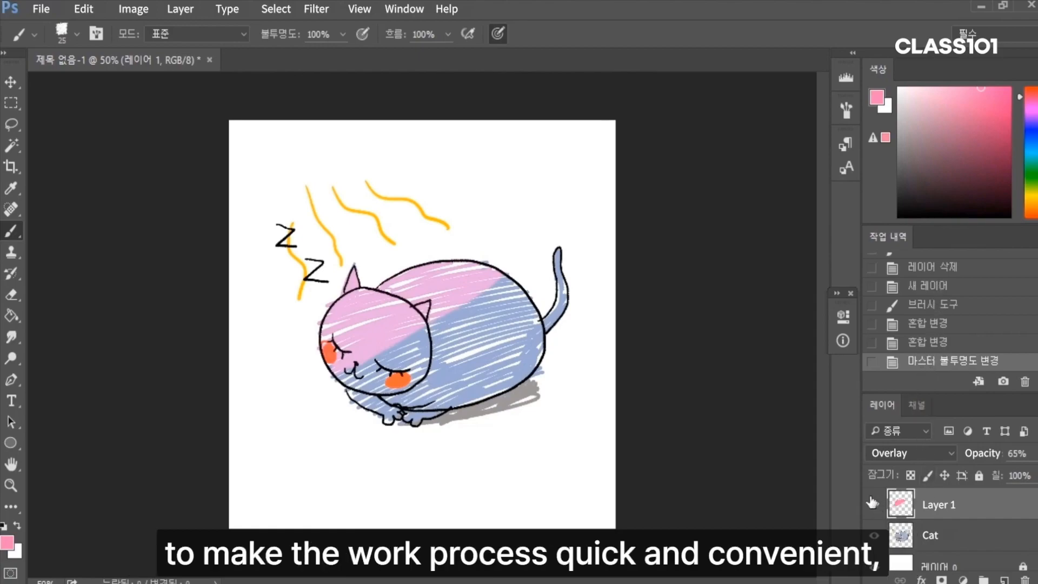
Step: Revert the document history to the last layer reordering, before the group was merged
{"action": "scroll", "coordinate": [1033, 359], "scroll_direction": "up", "scroll_amount": 10}
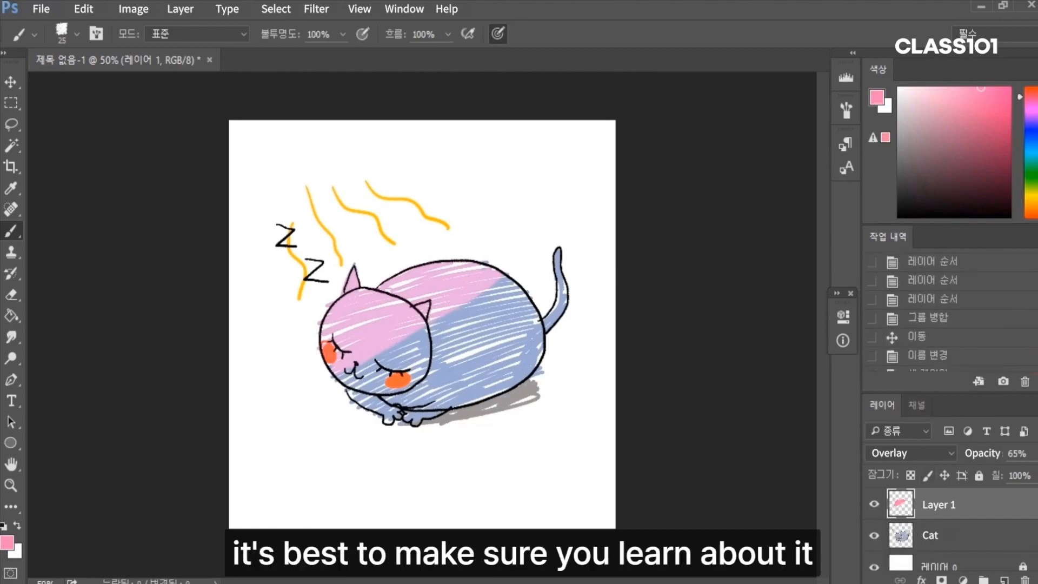
{"action": "left_click", "coordinate": [1005, 326]}
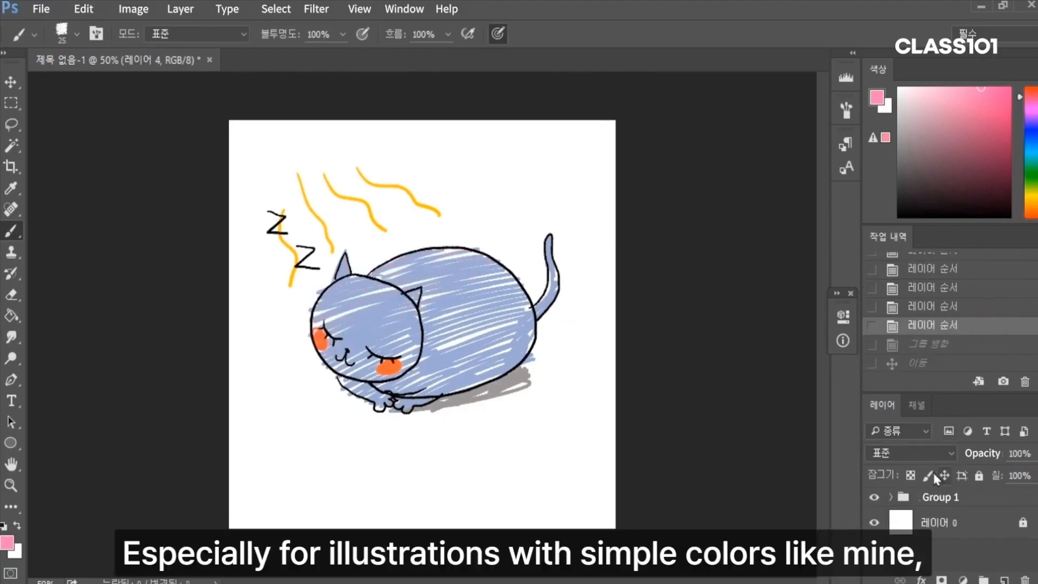
Step: Move Group 1's artwork about 0.8 cm right and 1.4 cm down, and delete only the group while keeping its layers
{"action": "left_click", "coordinate": [891, 497]}
{"action": "left_click", "coordinate": [941, 497]}
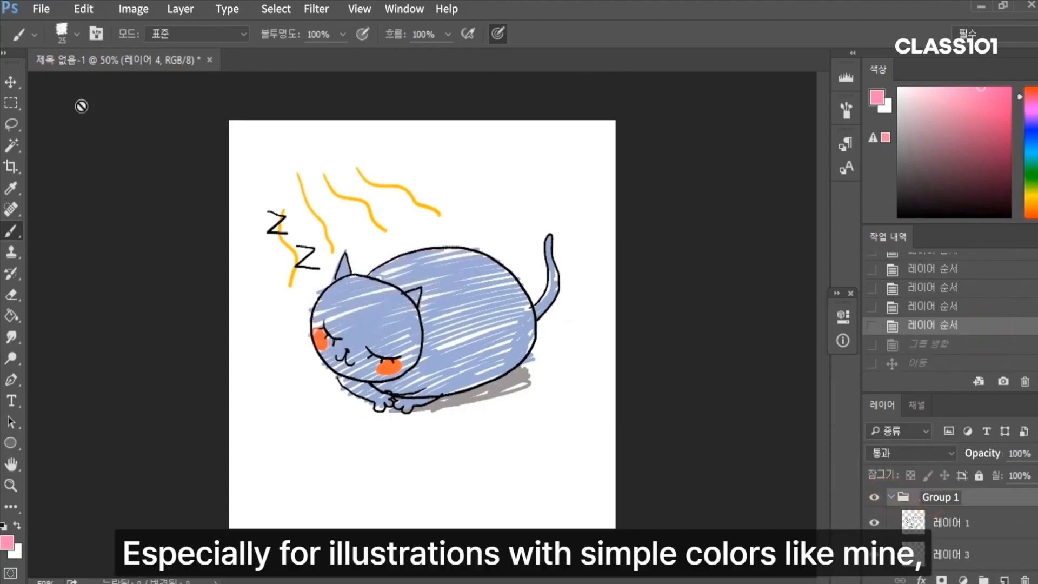
{"action": "left_click", "coordinate": [10, 82]}
{"action": "left_click_drag", "start_coordinate": [400, 278], "coordinate": [412, 305]}
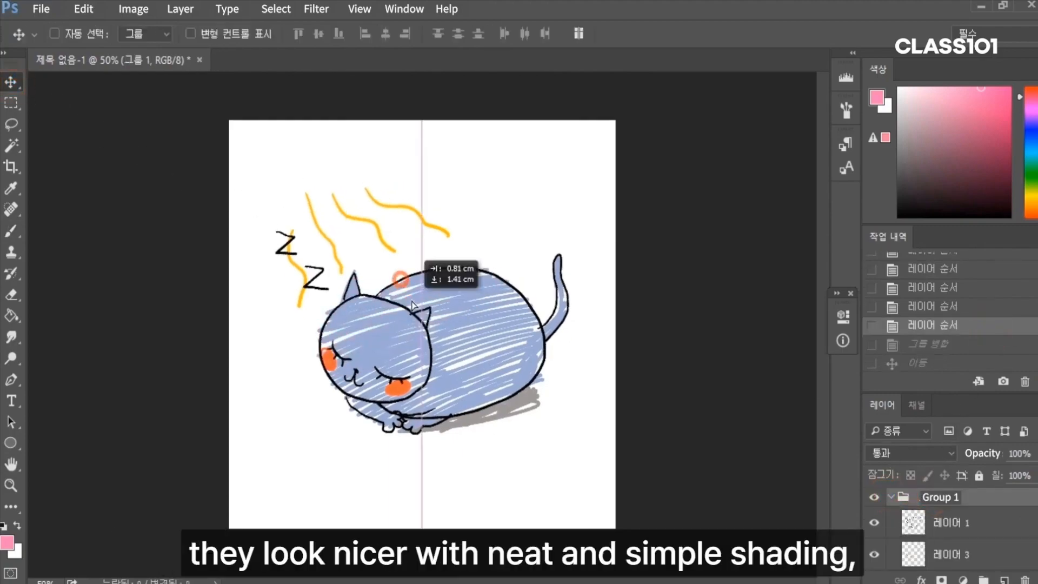
{"action": "left_click", "coordinate": [1025, 579]}
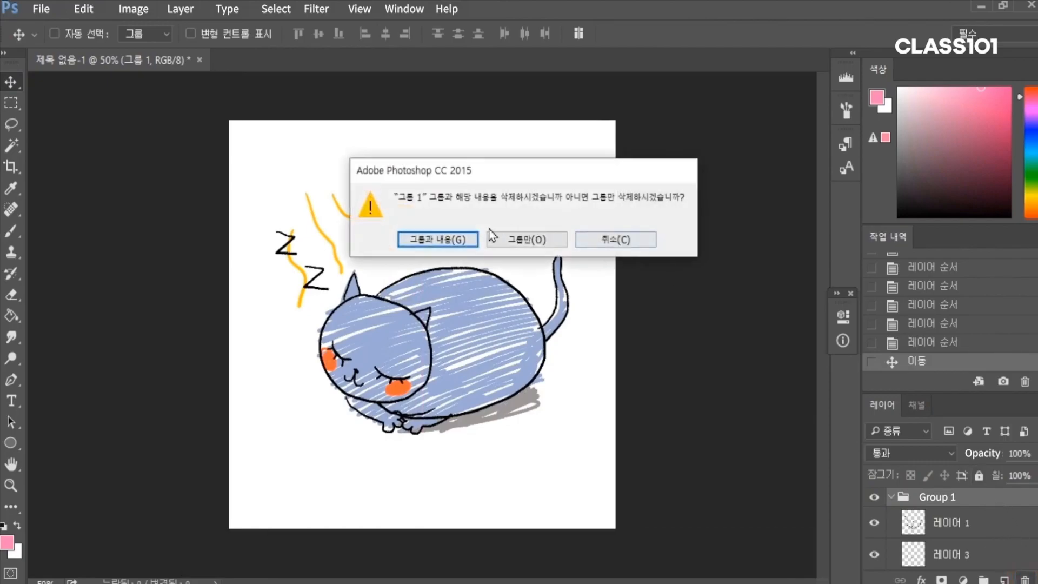
{"action": "left_click", "coordinate": [516, 238]}
Step: Merge the coloring layers into one and name the line layer 선 and the merged layer 채색
{"action": "left_click_drag", "start_coordinate": [1037, 504], "coordinate": [1037, 511]}
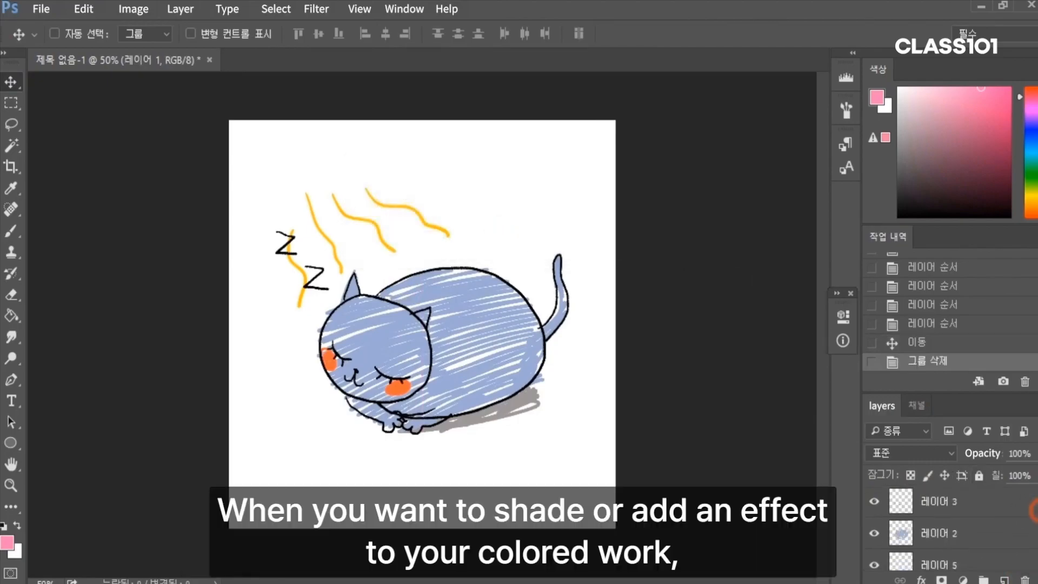
{"action": "left_click", "coordinate": [1007, 535]}
{"action": "left_click", "coordinate": [924, 503]}
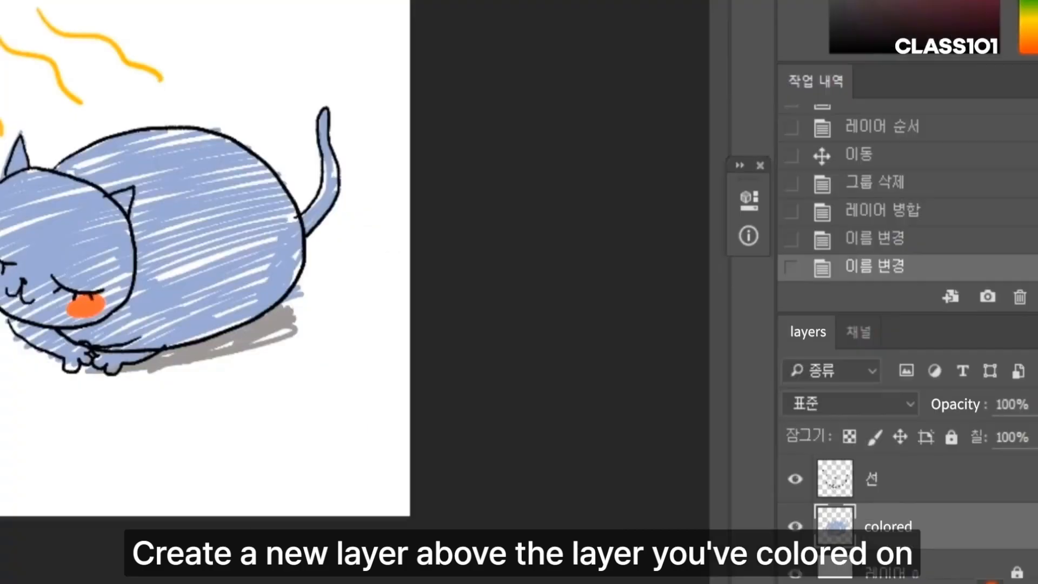
Step: Add a new layer directly above the 채색 layer and make it a clipping mask
{"action": "left_click", "coordinate": [1004, 580]}
{"action": "right_click", "coordinate": [904, 527]}
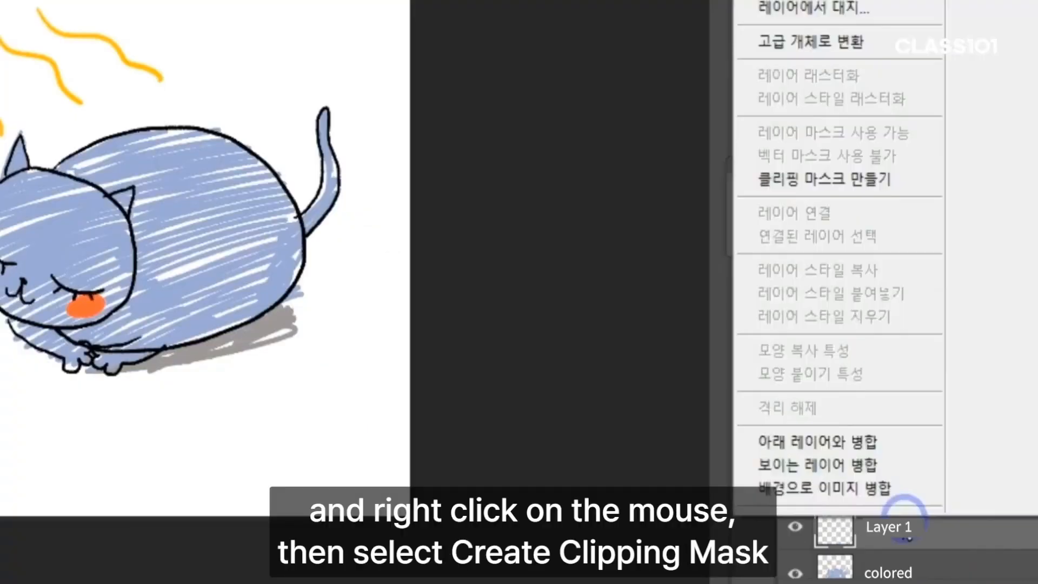
{"action": "left_click", "coordinate": [855, 182]}
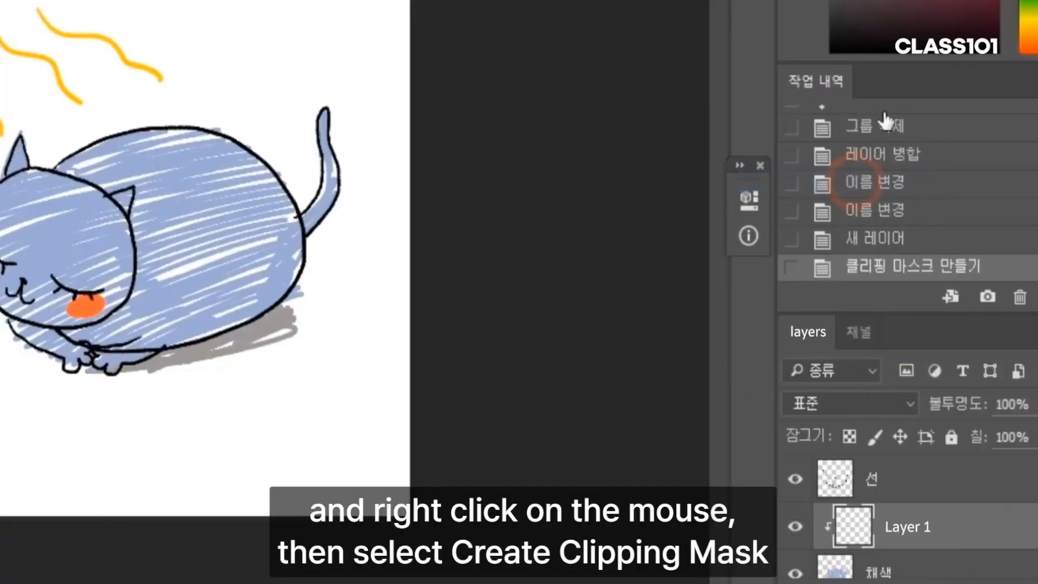
{"action": "scroll", "coordinate": [1020, 476], "scroll_direction": "down", "scroll_amount": 2}
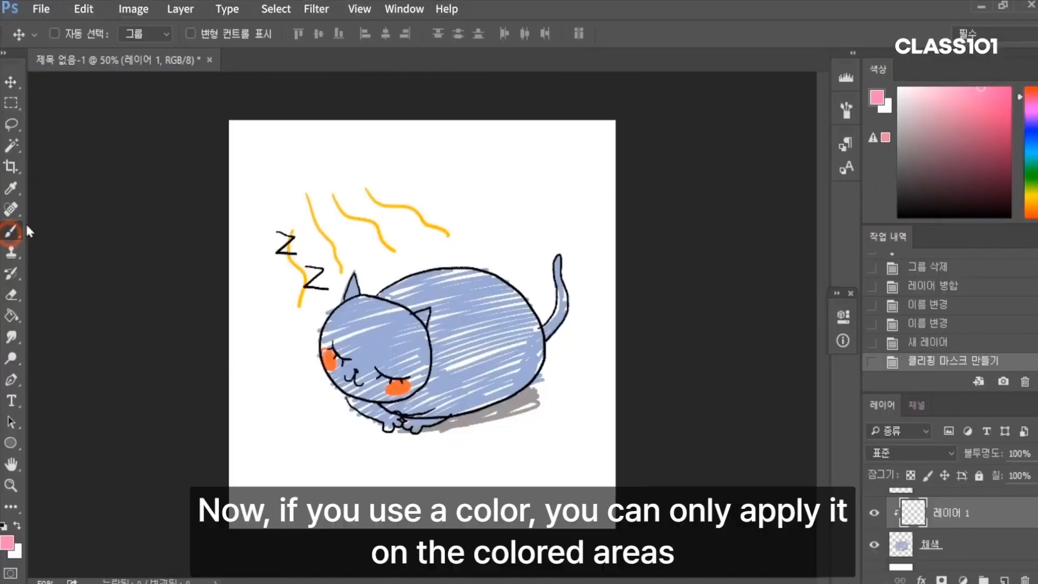
Step: Try painting bright blue over the cat's body on the clipped layer with the brush
{"action": "left_click", "coordinate": [10, 232]}
{"action": "left_click_drag", "start_coordinate": [1029, 158], "coordinate": [1007, 76]}
{"action": "mouse_move", "coordinate": [530, 265]}
{"action": "left_mouse_down"}
{"action": "mouse_move", "coordinate": [519, 295]}
{"action": "mouse_move", "coordinate": [411, 303]}
{"action": "mouse_move", "coordinate": [378, 324]}
{"action": "mouse_move", "coordinate": [351, 319]}
{"action": "mouse_move", "coordinate": [340, 303]}
{"action": "mouse_move", "coordinate": [368, 374]}
{"action": "mouse_move", "coordinate": [444, 367]}
{"action": "mouse_move", "coordinate": [432, 411]}
{"action": "left_mouse_up"}
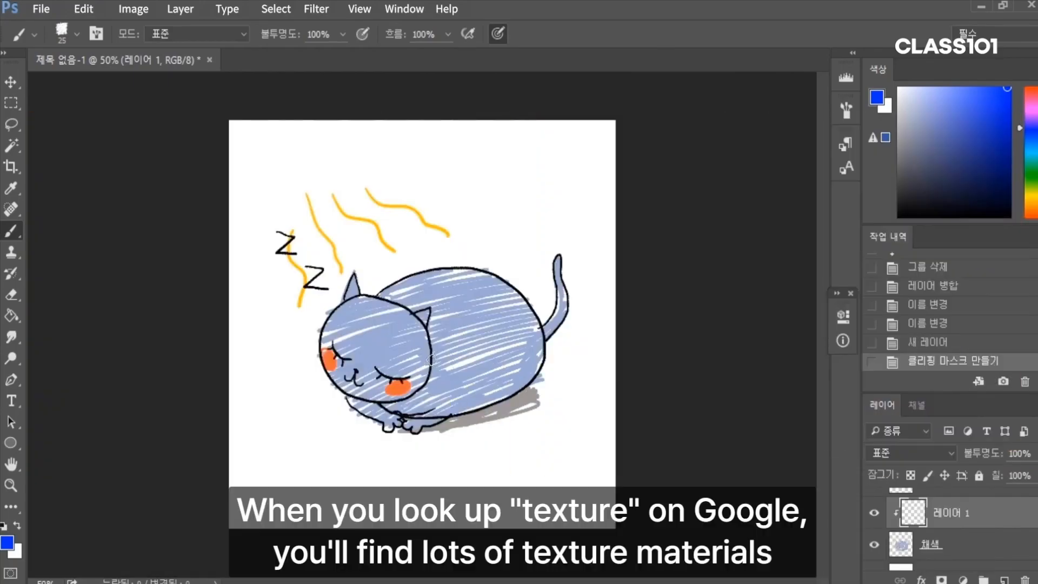
Step: Try painting bright blue shading along the lower edges of the cat's head and body on the clipped layer
{"action": "mouse_move", "coordinate": [431, 359]}
{"action": "left_mouse_down"}
{"action": "mouse_move", "coordinate": [408, 415]}
{"action": "mouse_move", "coordinate": [414, 398]}
{"action": "mouse_move", "coordinate": [392, 416]}
{"action": "left_mouse_up"}
{"action": "mouse_move", "coordinate": [545, 323]}
{"action": "left_mouse_down"}
{"action": "mouse_move", "coordinate": [534, 364]}
{"action": "mouse_move", "coordinate": [546, 364]}
{"action": "mouse_move", "coordinate": [474, 409]}
{"action": "mouse_move", "coordinate": [478, 400]}
{"action": "mouse_move", "coordinate": [444, 411]}
{"action": "mouse_move", "coordinate": [402, 402]}
{"action": "mouse_move", "coordinate": [470, 413]}
{"action": "mouse_move", "coordinate": [437, 421]}
{"action": "mouse_move", "coordinate": [474, 426]}
{"action": "mouse_move", "coordinate": [540, 396]}
{"action": "mouse_move", "coordinate": [518, 415]}
{"action": "mouse_move", "coordinate": [432, 431]}
{"action": "left_mouse_up"}
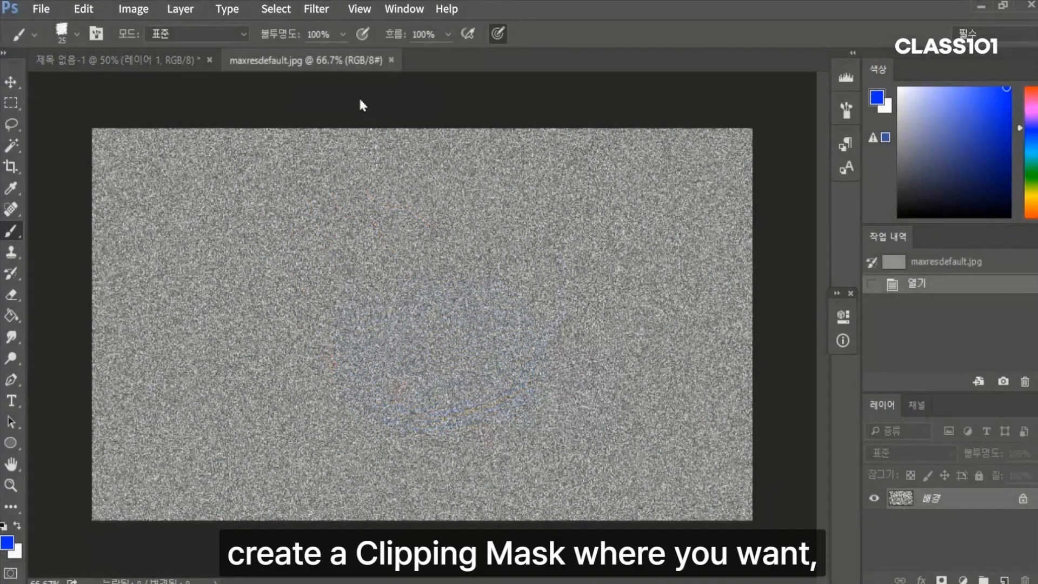
Step: Copy the entire texture image in maxresdefault.jpg and close that document
{"action": "key", "text": "ctrl+a"}
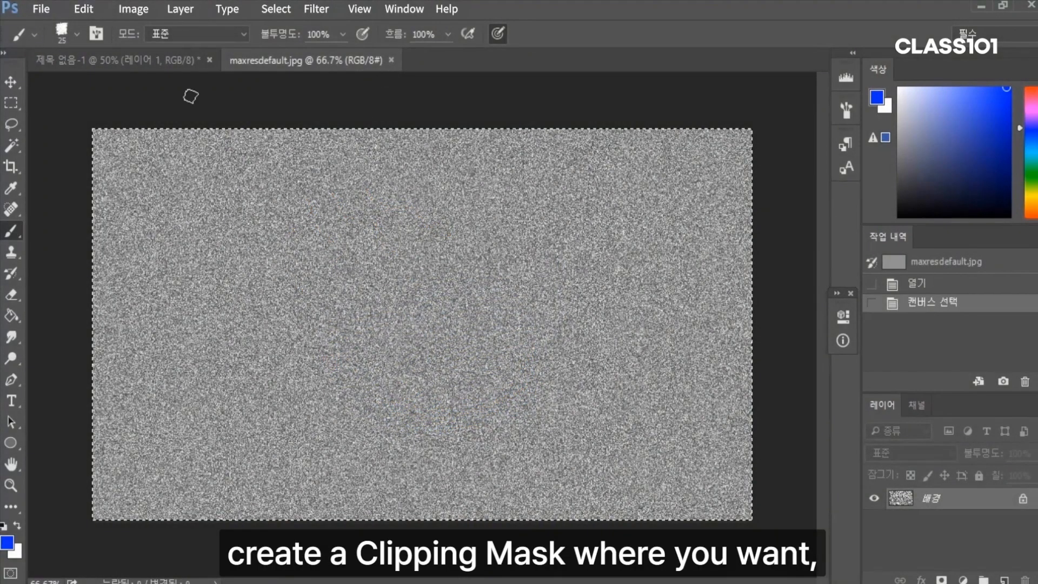
{"action": "left_click", "coordinate": [390, 61]}
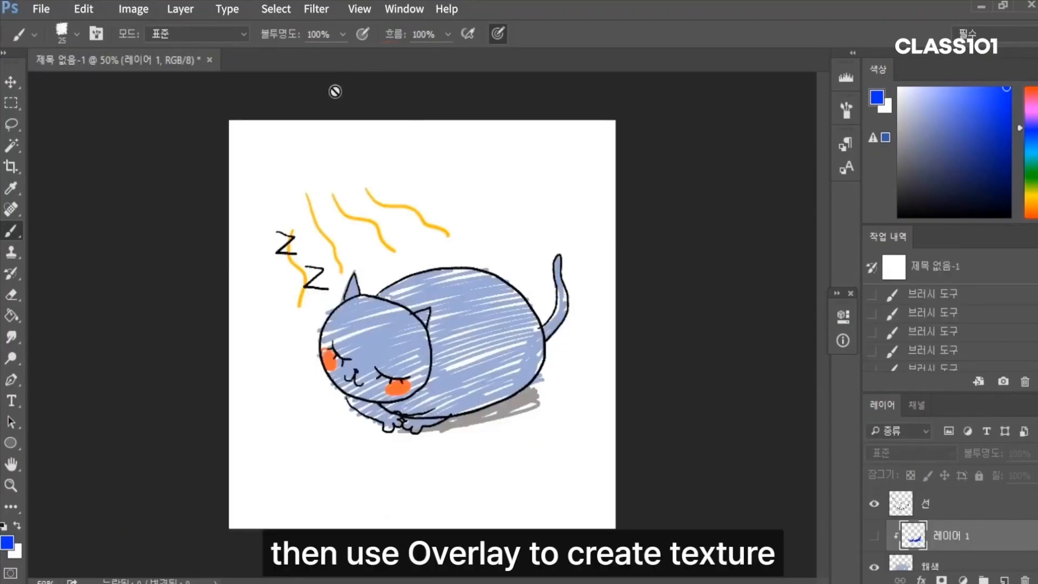
Step: Delete the clipped layer with the blue shading and paste the copied texture as a new layer above 채색
{"action": "left_click", "coordinate": [1025, 580]}
{"action": "key", "text": "Return"}
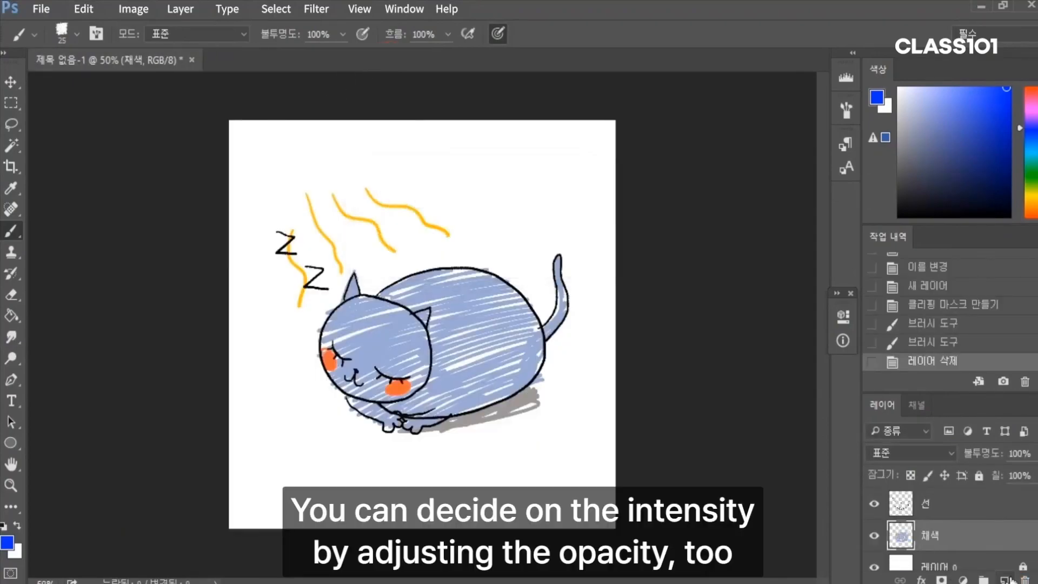
{"action": "key", "text": "ctrl+v"}
{"action": "left_click", "coordinate": [15, 82]}
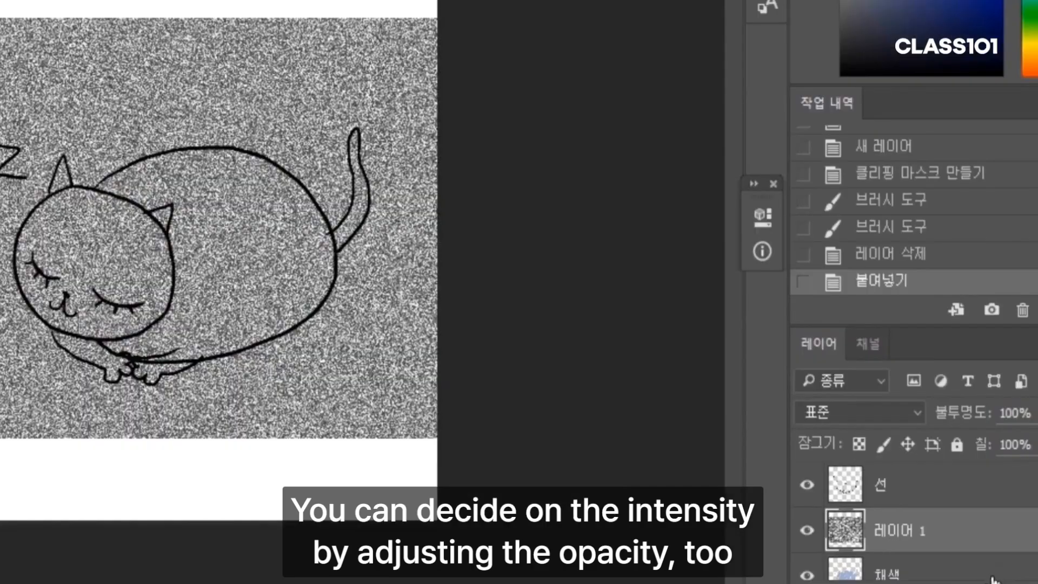
Step: Clip the pasted texture layer to the 채색 layer and set its blend mode to Overlay
{"action": "right_click", "coordinate": [962, 524]}
{"action": "left_click", "coordinate": [859, 190]}
{"action": "left_click", "coordinate": [920, 453]}
{"action": "left_click", "coordinate": [876, 174]}
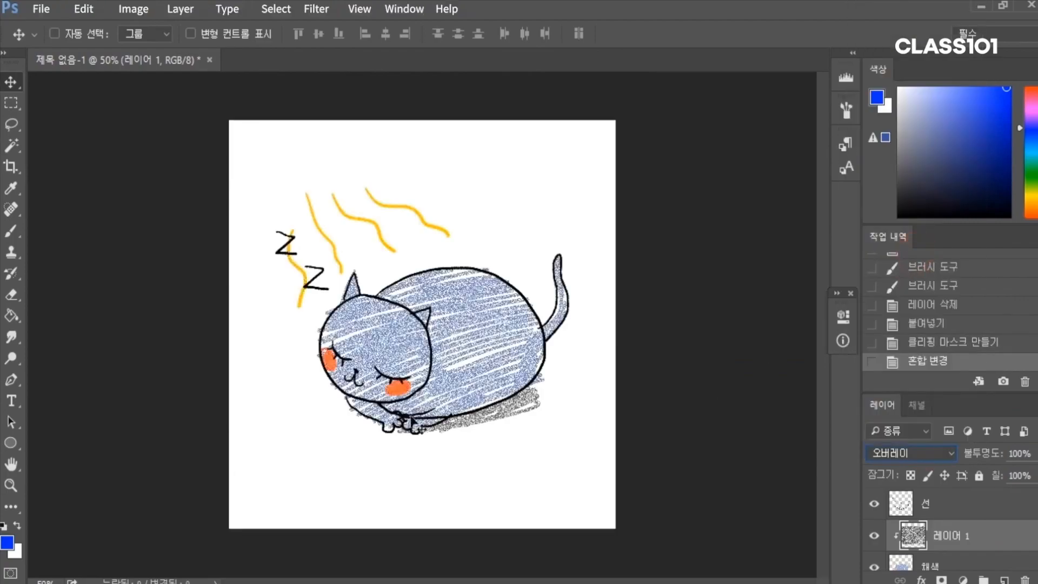
Step: Compare the cat up close with and without the texture by toggling the texture layer, leaving that layer hidden
{"action": "left_click", "coordinate": [11, 486]}
{"action": "left_click_drag", "start_coordinate": [429, 370], "coordinate": [521, 437]}
{"action": "left_click", "coordinate": [876, 538]}
{"action": "left_click", "coordinate": [876, 538]}
{"action": "left_click", "coordinate": [876, 538]}
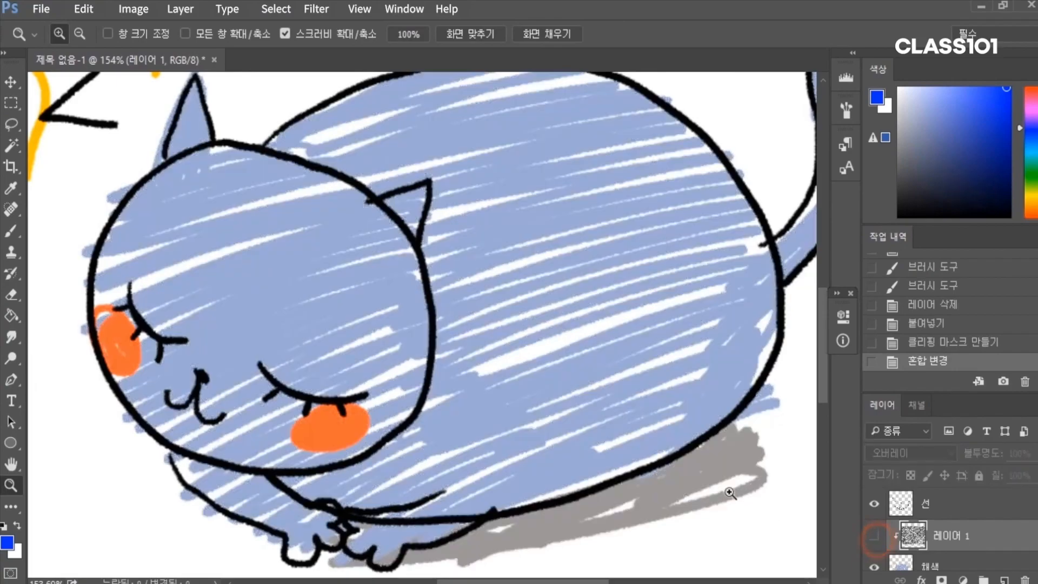
{"action": "left_click_drag", "start_coordinate": [739, 496], "coordinate": [649, 445]}
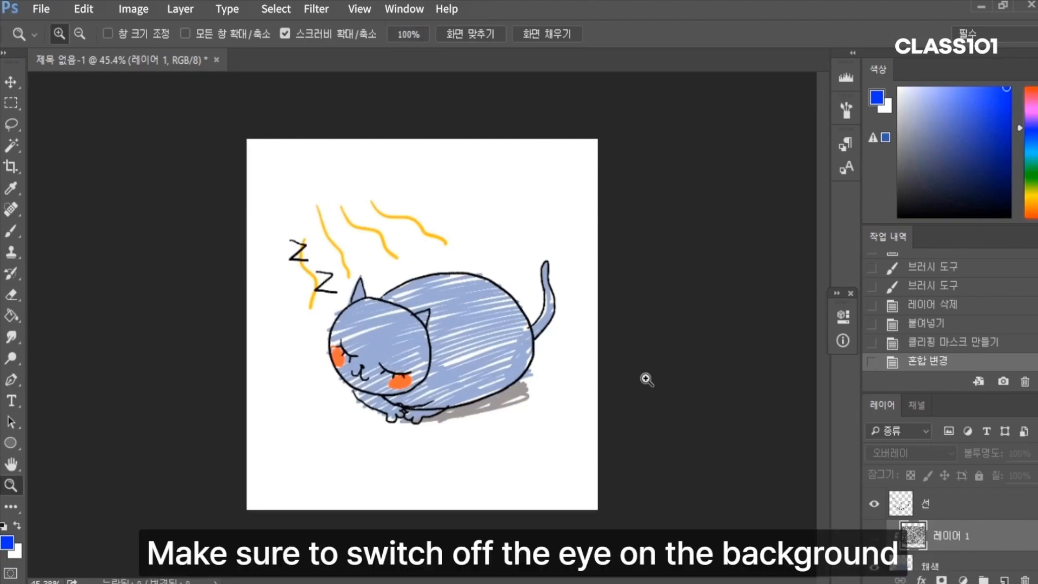
Step: Hide the white background layer 레이어 0 and check the cat drawing on the transparent canvas
{"action": "scroll", "coordinate": [952, 530], "scroll_direction": "down", "scroll_amount": 1}
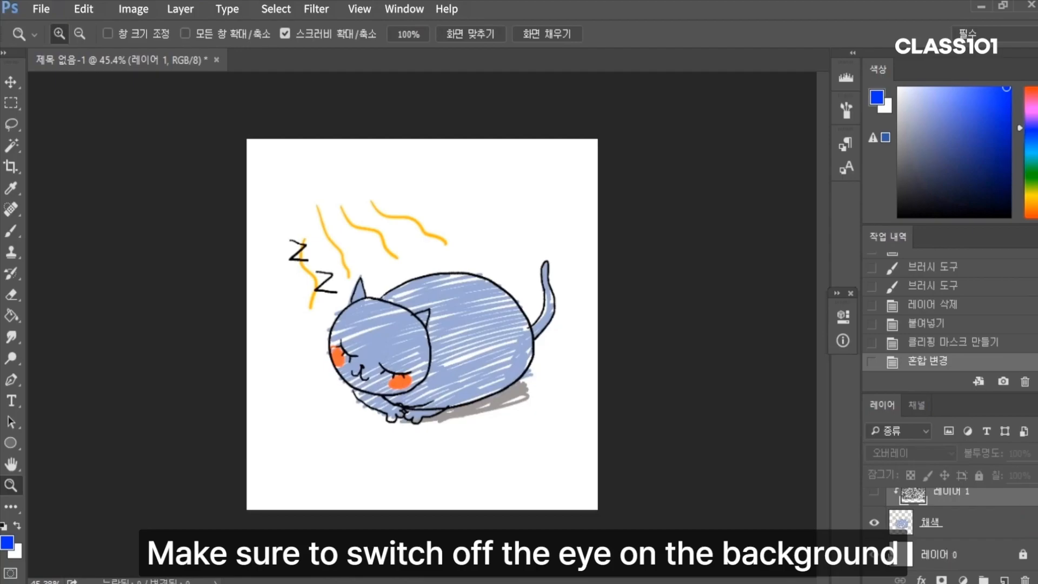
{"action": "left_click", "coordinate": [876, 555]}
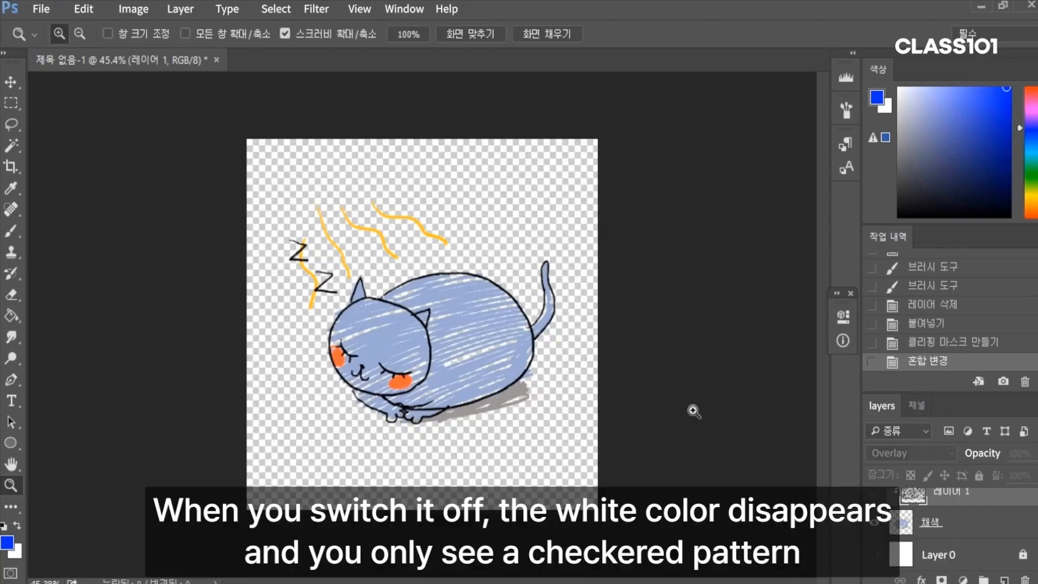
{"action": "left_click_drag", "start_coordinate": [437, 483], "coordinate": [487, 510]}
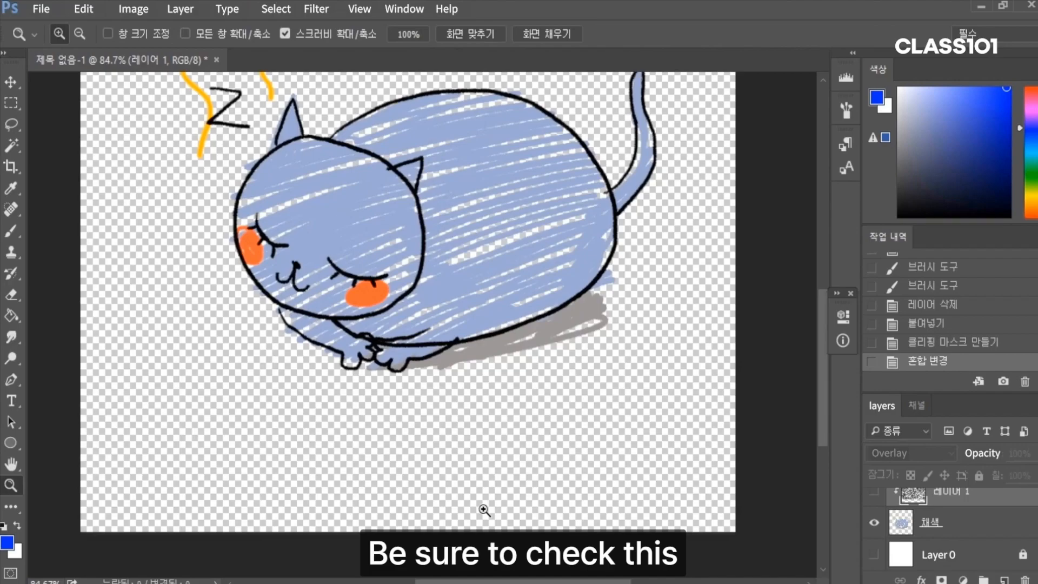
Step: Start saving the drawing under Save As, trying PNG as the file format and settling on JPEG
{"action": "left_click", "coordinate": [41, 9]}
{"action": "left_click", "coordinate": [116, 190]}
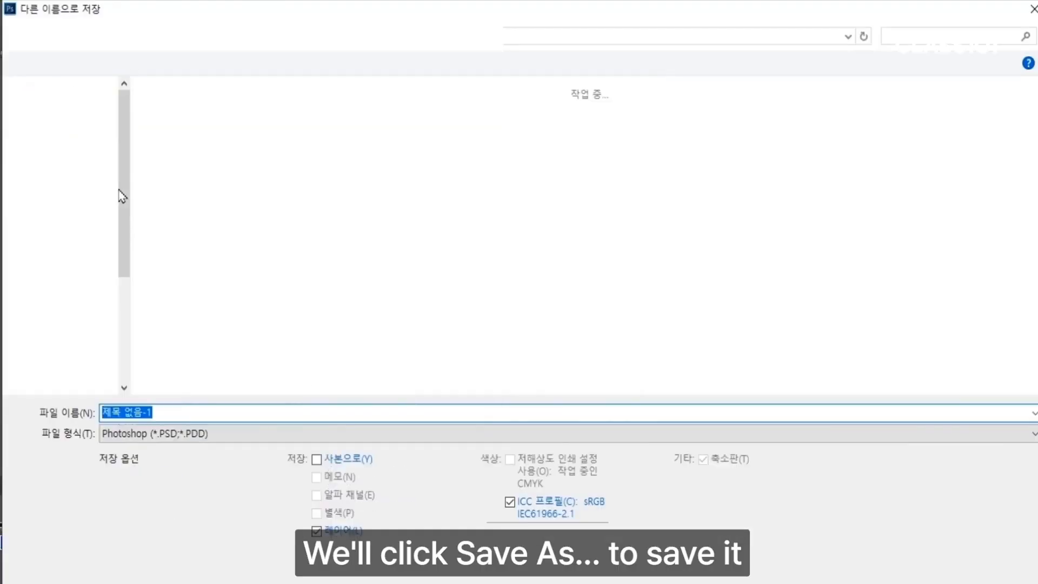
{"action": "left_click", "coordinate": [175, 435]}
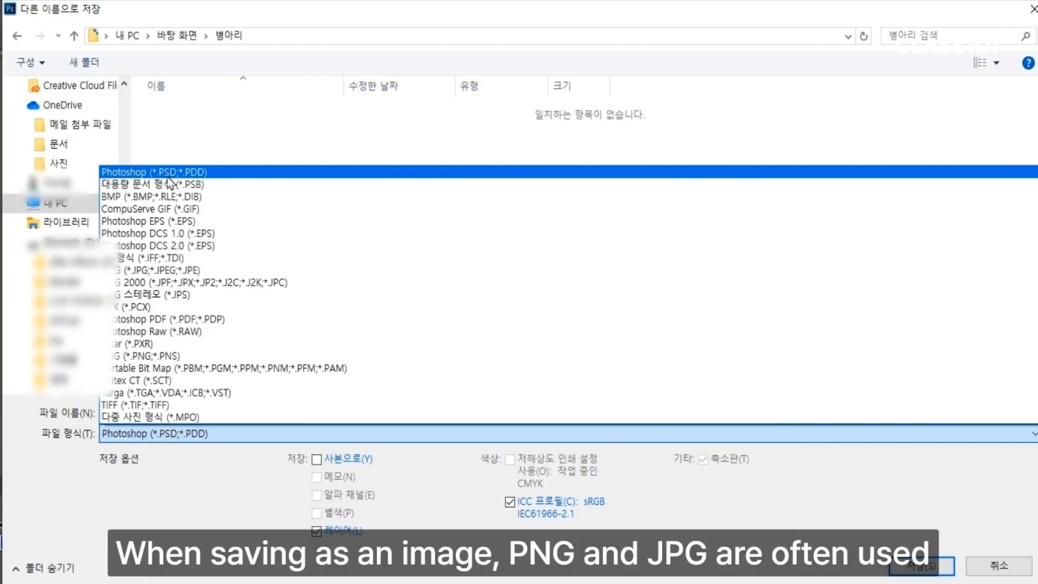
{"action": "left_click", "coordinate": [166, 356]}
{"action": "left_click", "coordinate": [173, 433]}
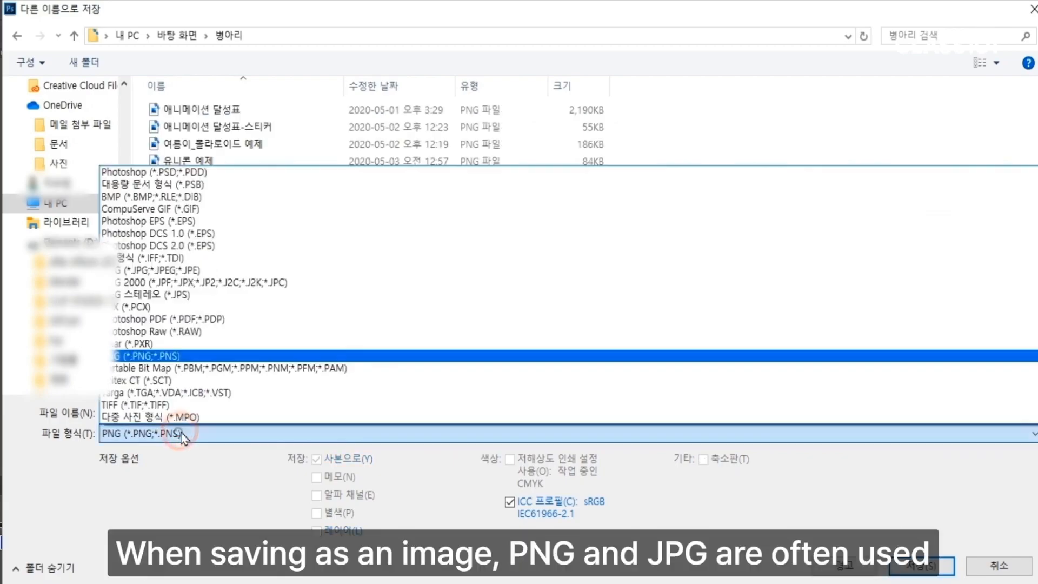
{"action": "left_click", "coordinate": [162, 270]}
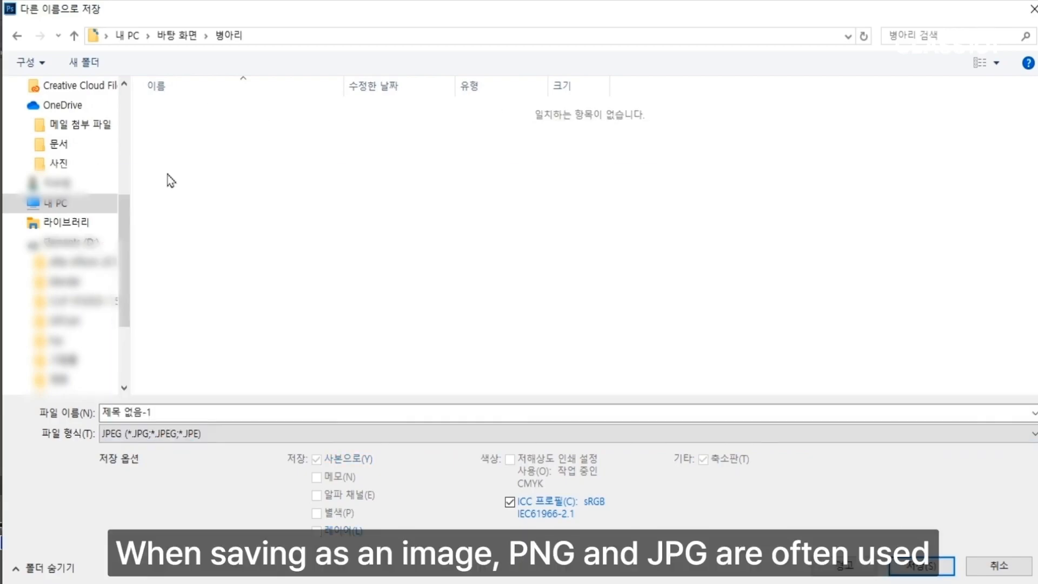